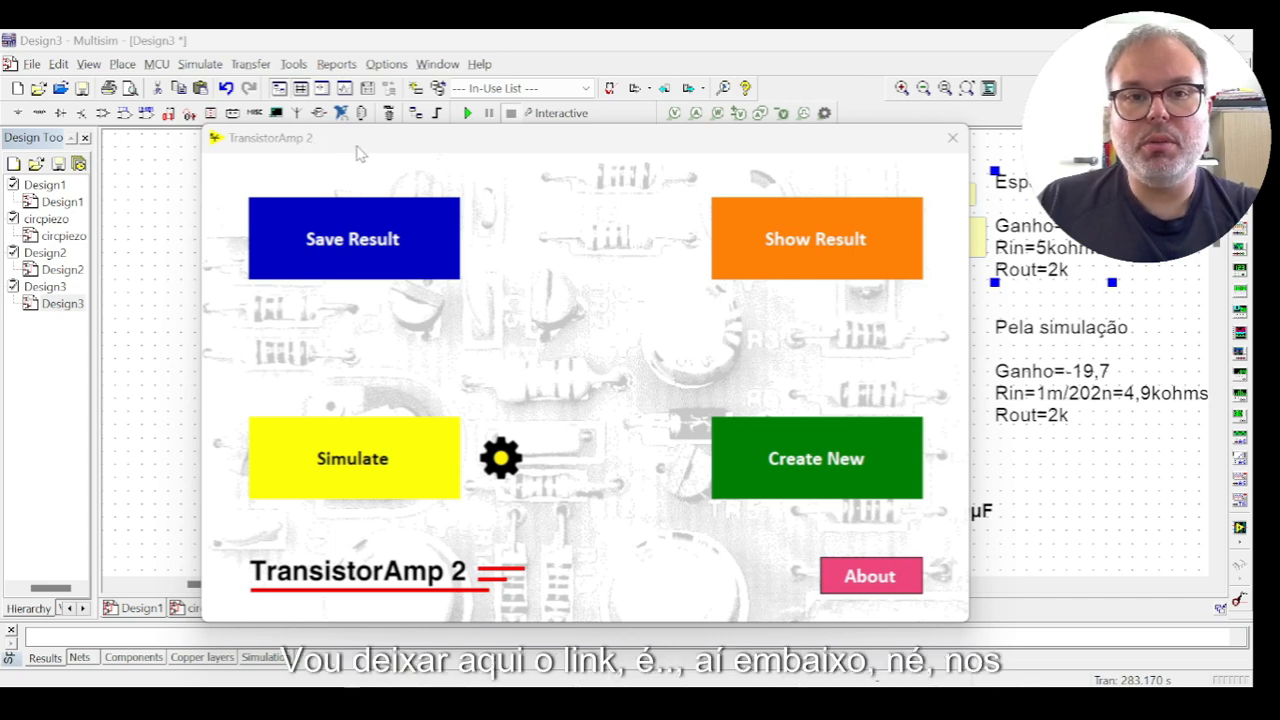
Start a new common-emitter circuit design in TransistorAmp 2.
left_click_drag(363, 145, 363, 131)
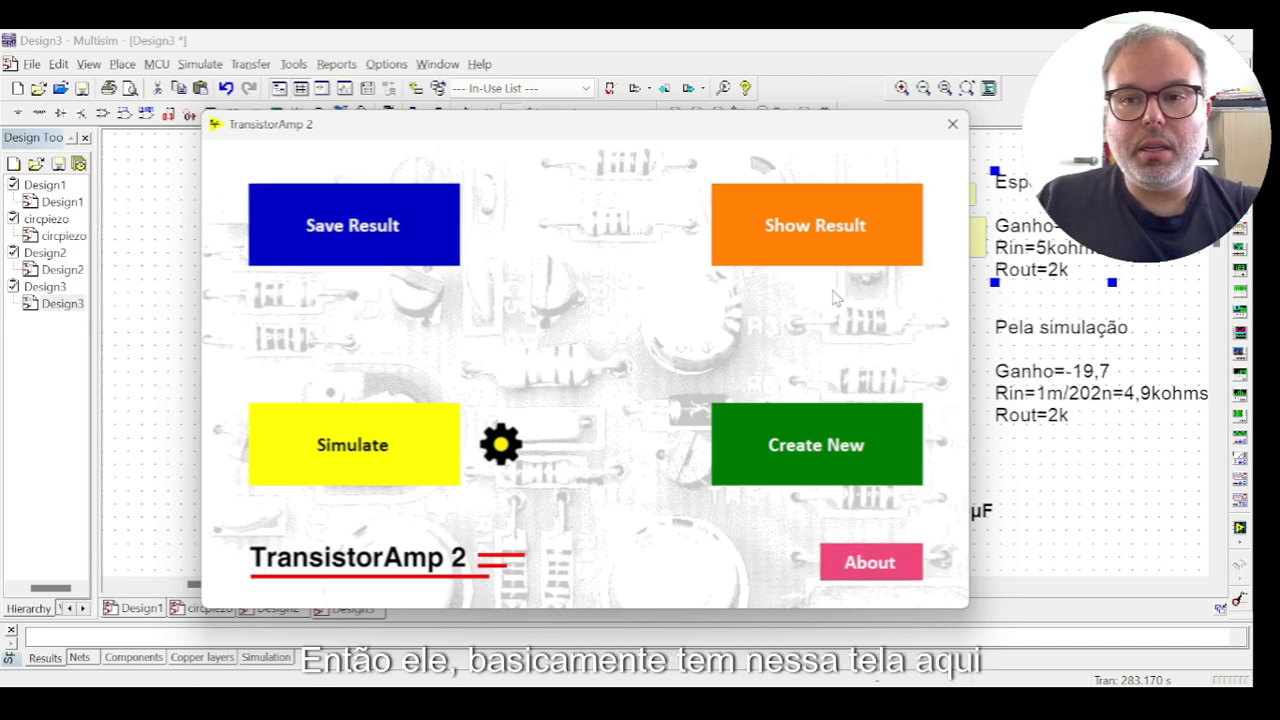
left_click(808, 451)
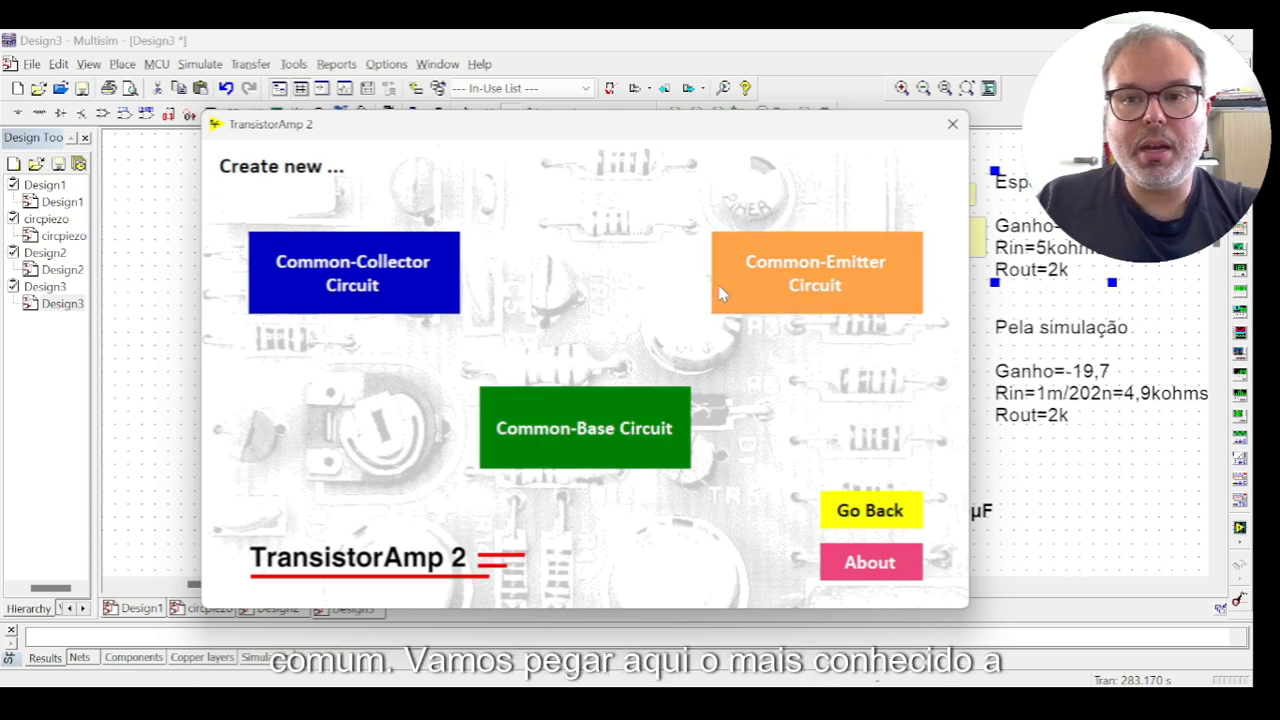
left_click(780, 285)
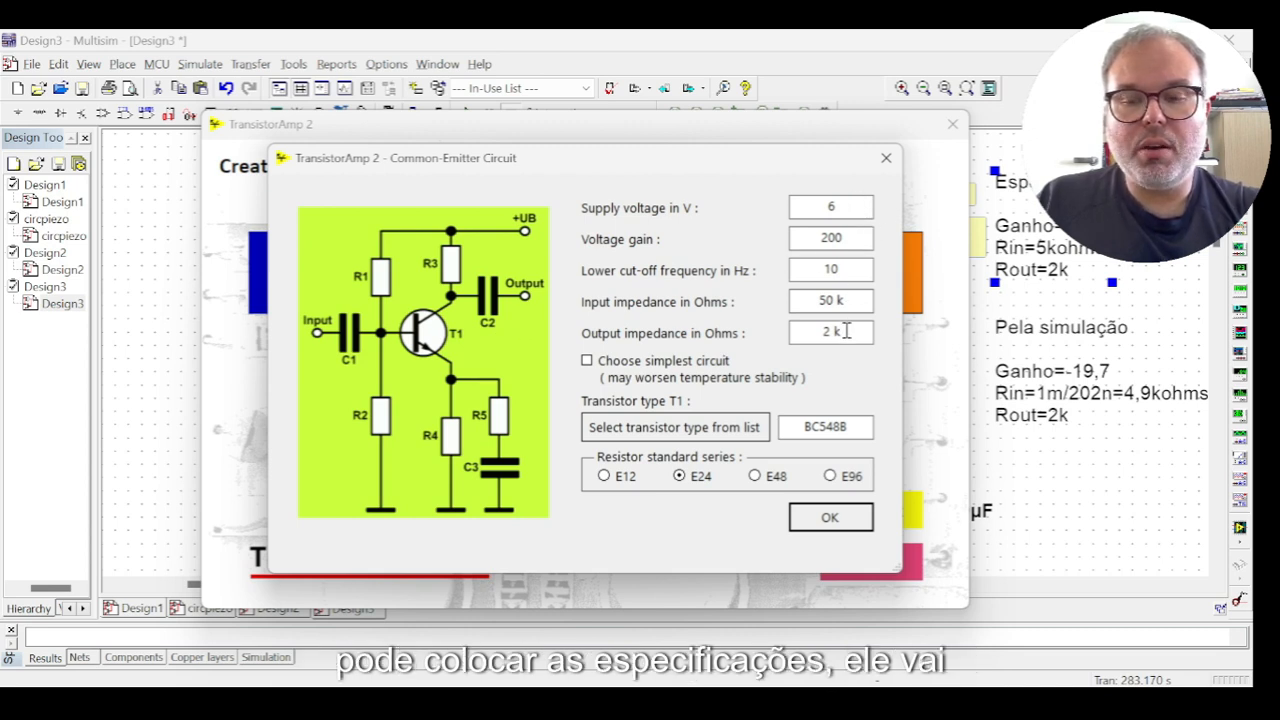
Set the amplifier's voltage gain to 20 and its input impedance to 5 k ohms.
left_click(857, 236)
key("BackSpace")
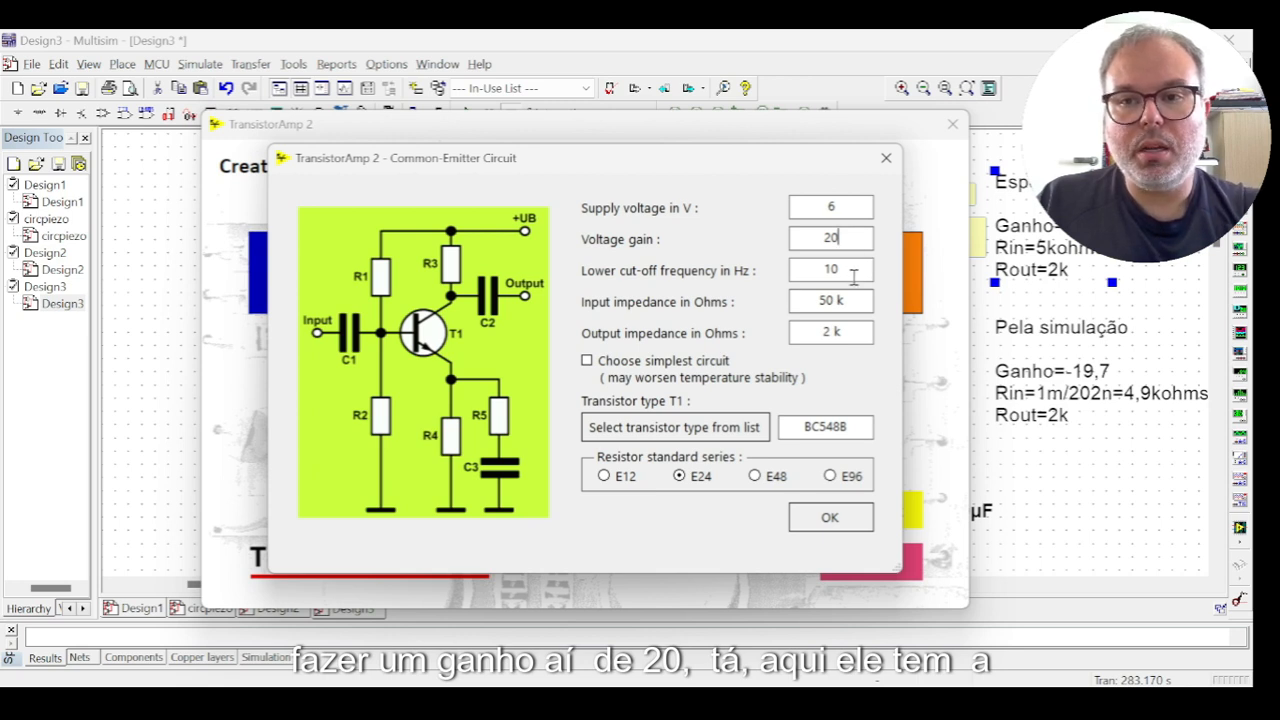
left_click(851, 272)
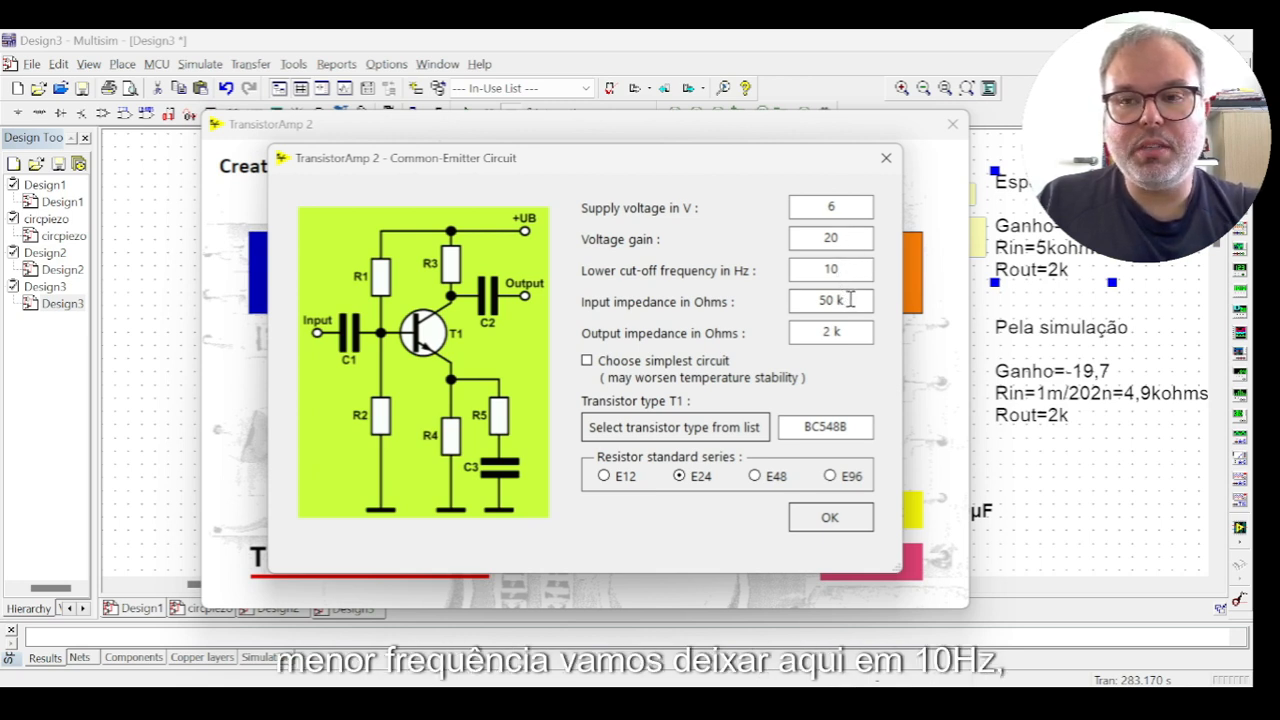
left_click(841, 301)
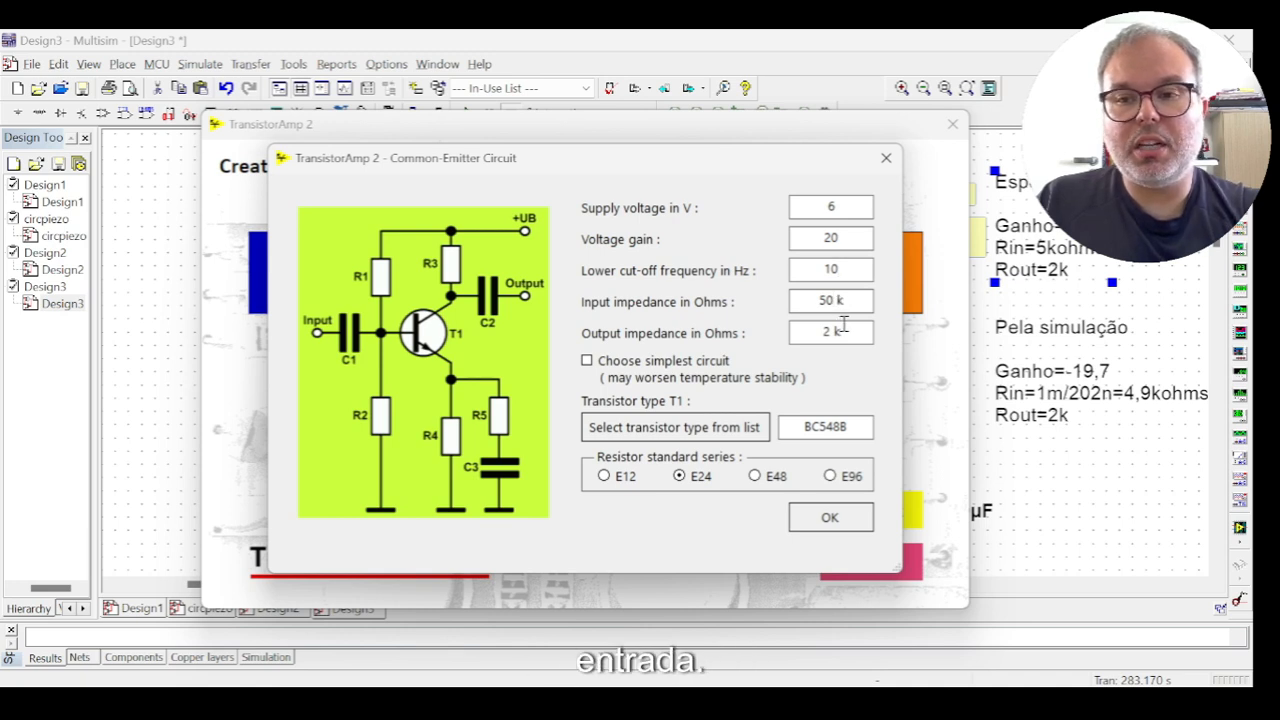
key("BackSpace")
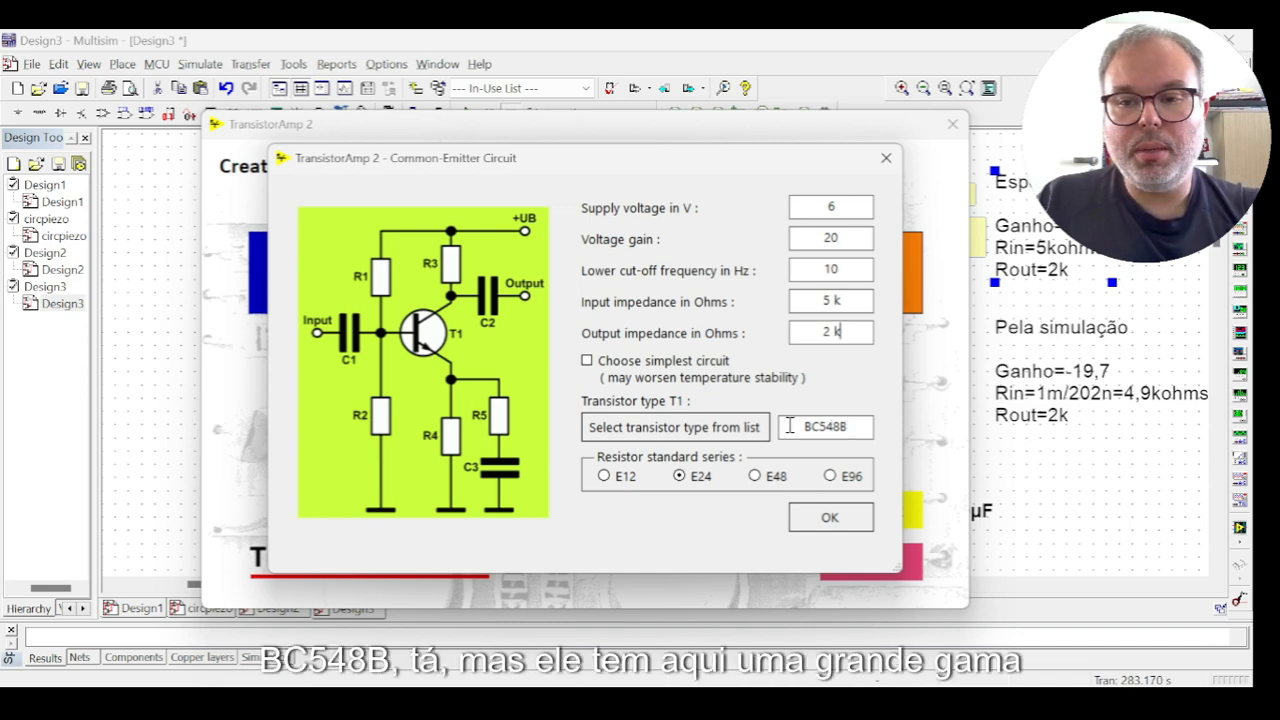
Look through the available transistor types for T1 and leave the list without changing the selection.
left_click(720, 426)
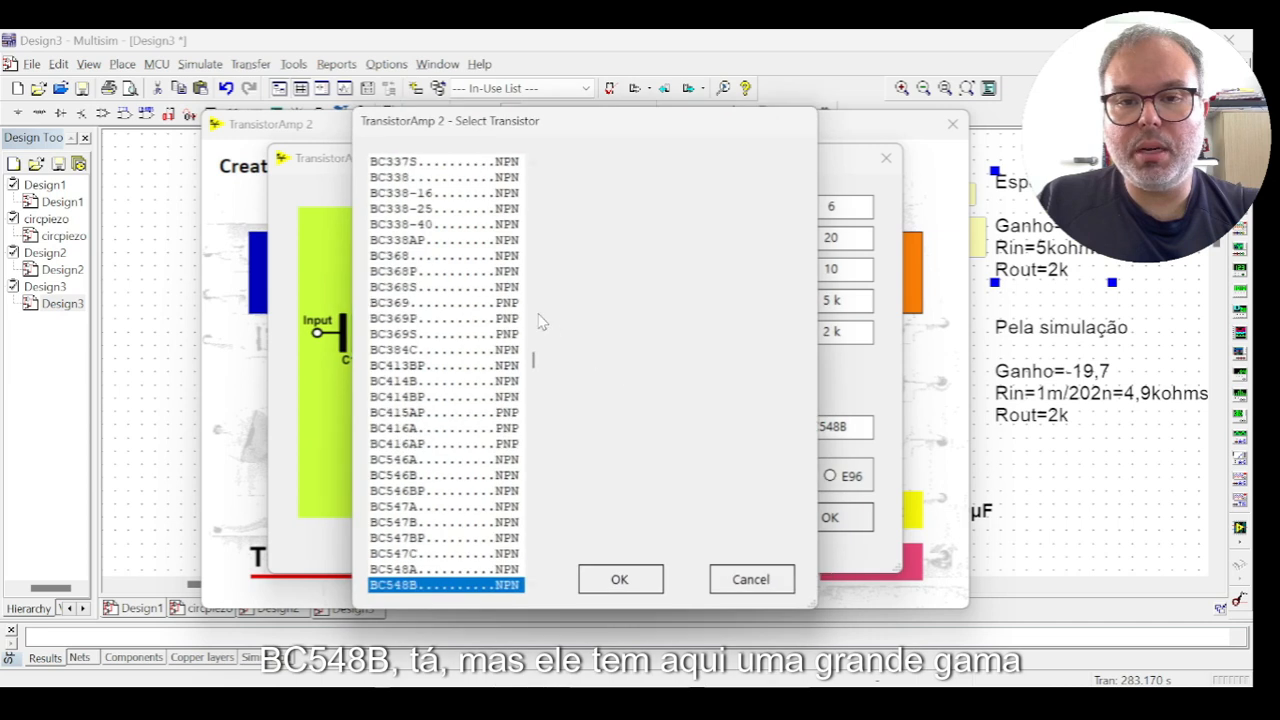
scroll(489, 327, "down", 8)
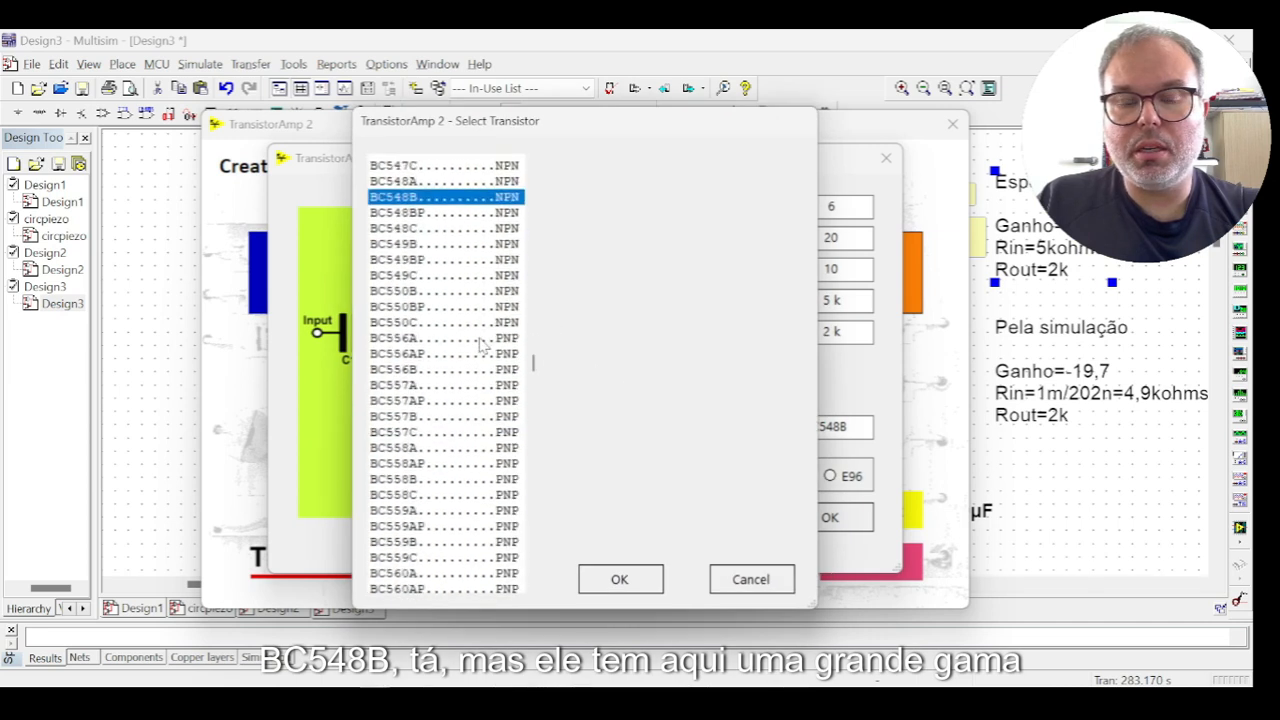
scroll(481, 345, "down", 9)
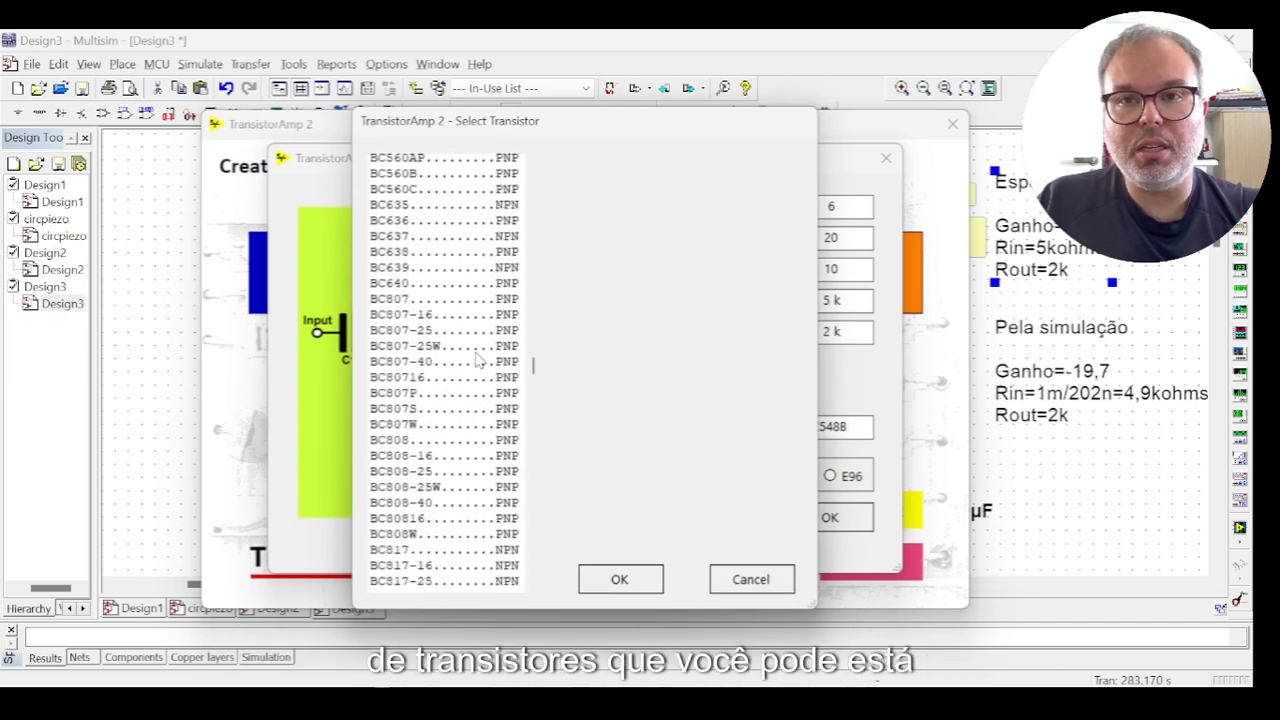
scroll(480, 362, "down", 4)
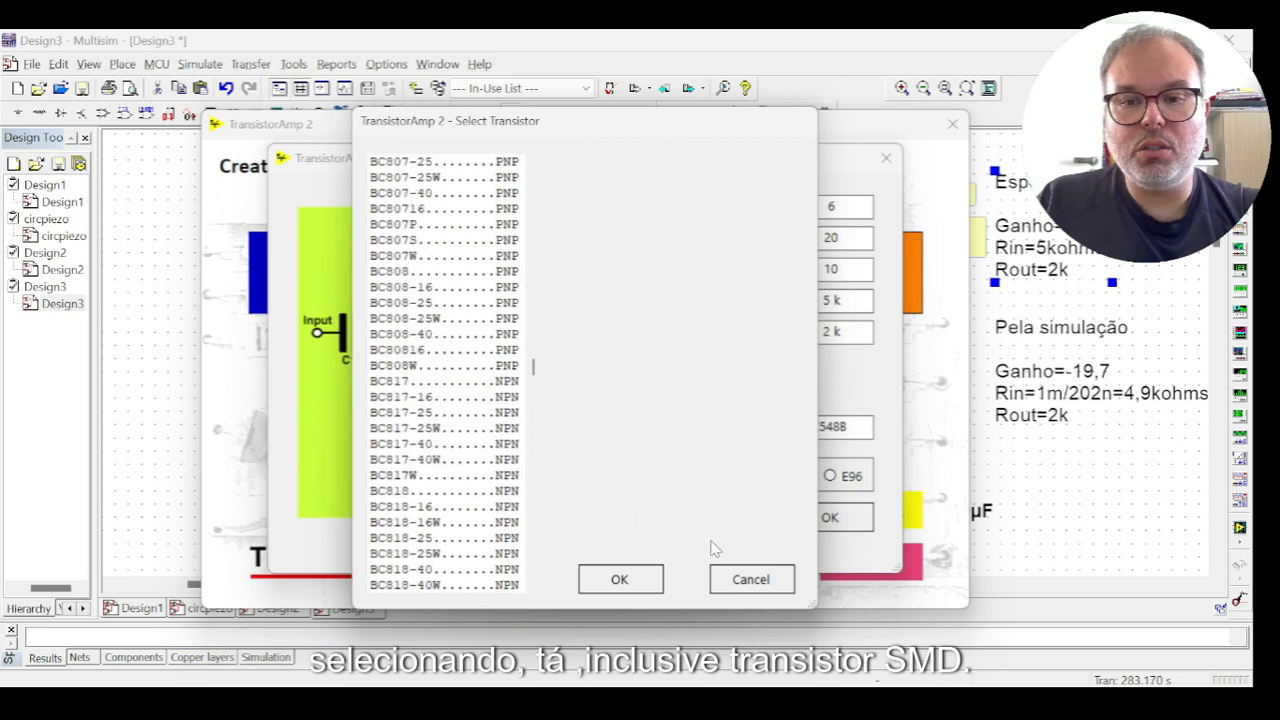
left_click(751, 579)
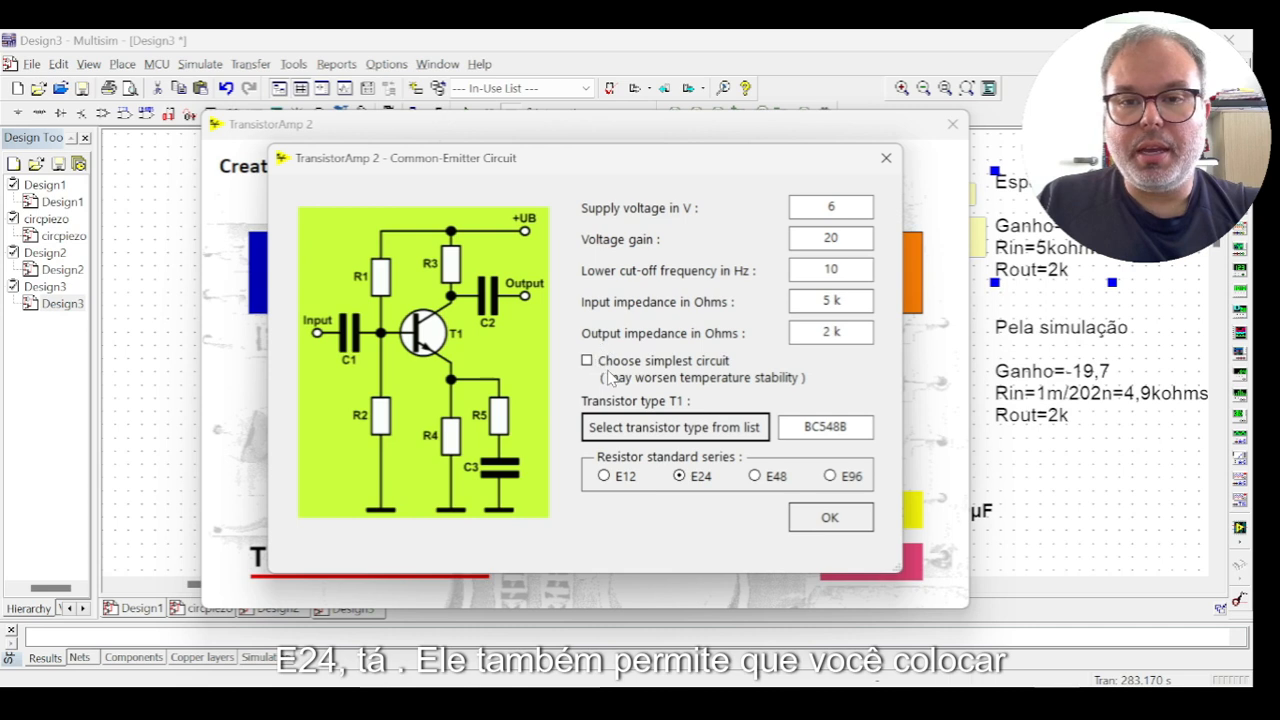
Preview the simplest circuit option, disable it again, and calculate the amplifier's component values.
left_click(587, 362)
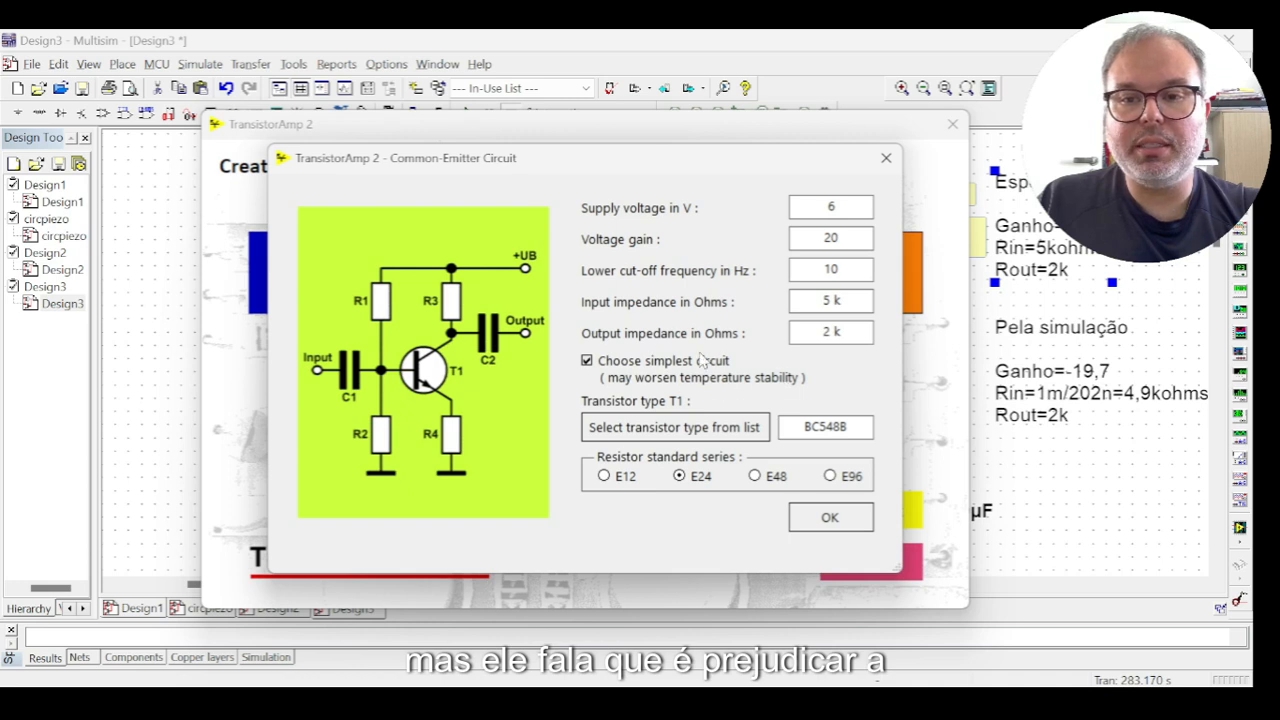
left_click(588, 362)
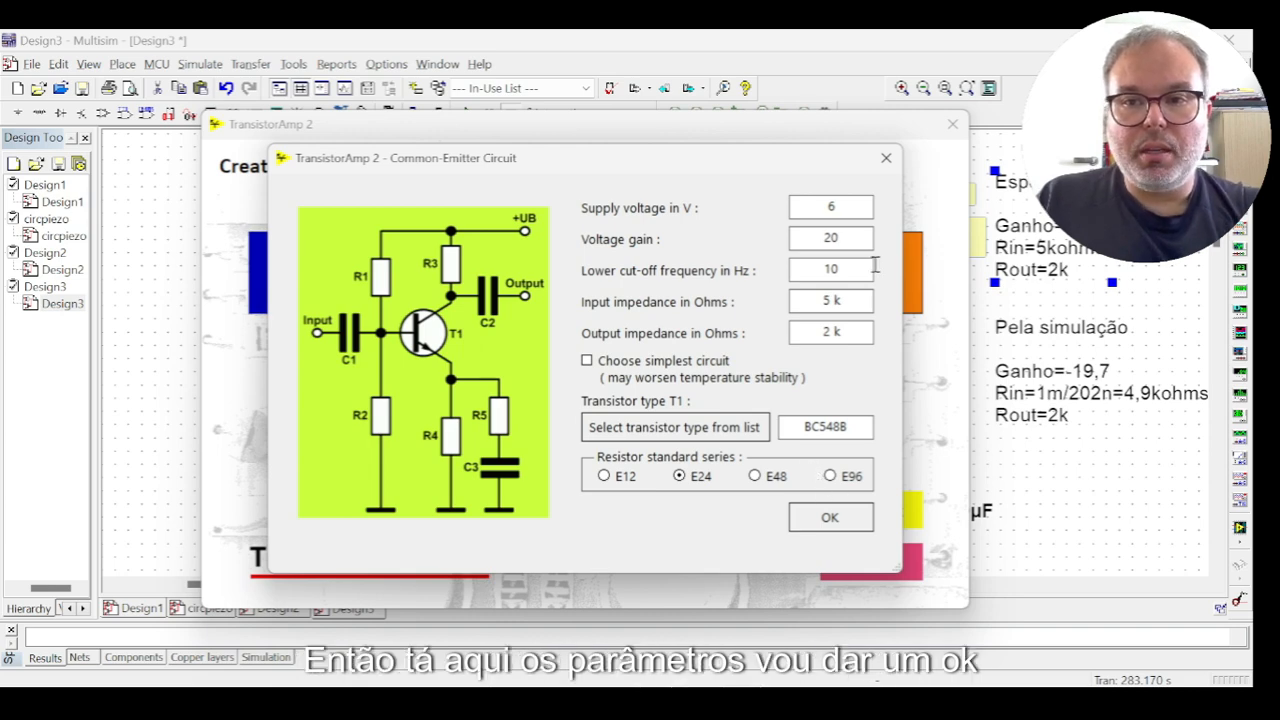
left_click(830, 517)
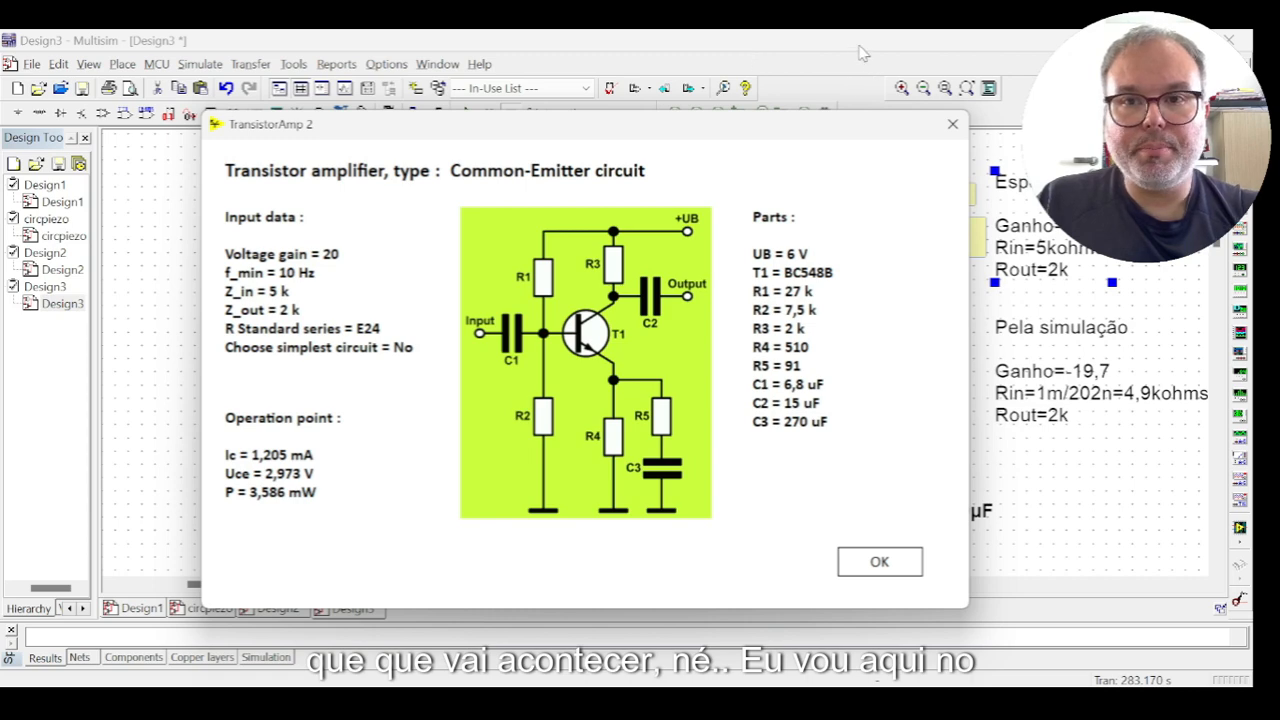
Switch to Multisim, run the interactive simulation of Design3, and compare its bias values with TransistorAmp's calculated operating point.
key("Return")
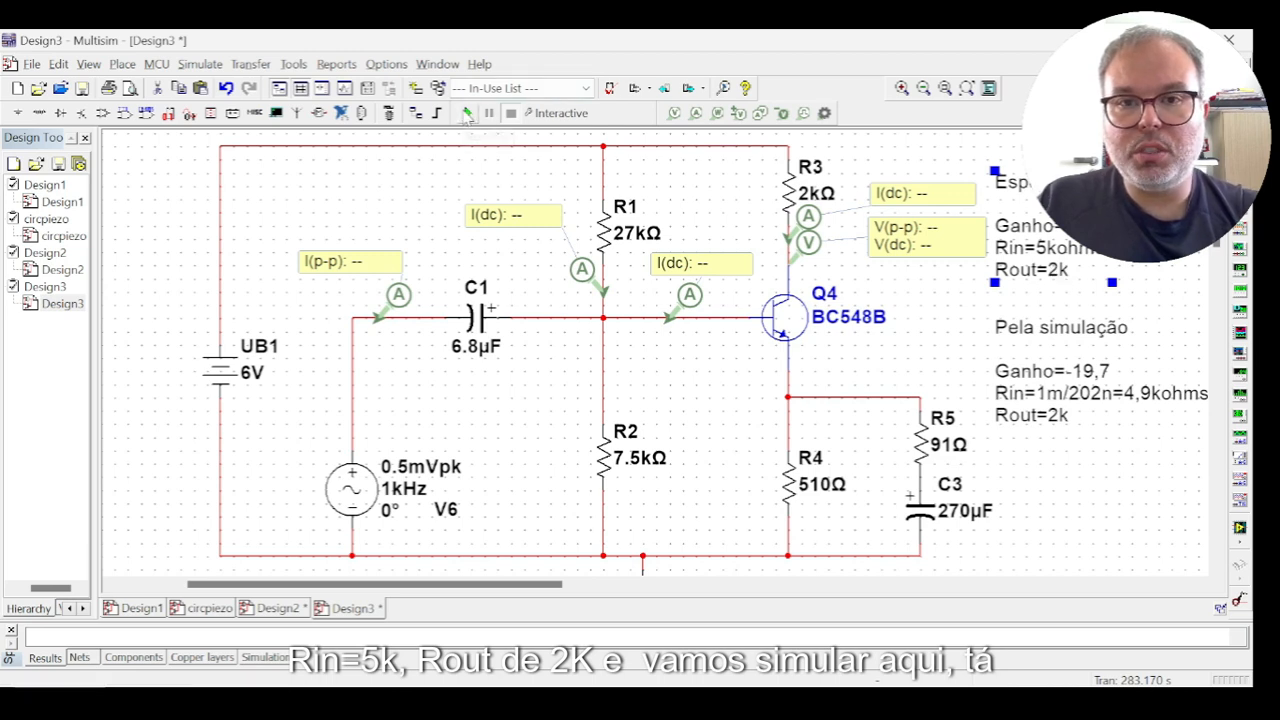
left_click(467, 113)
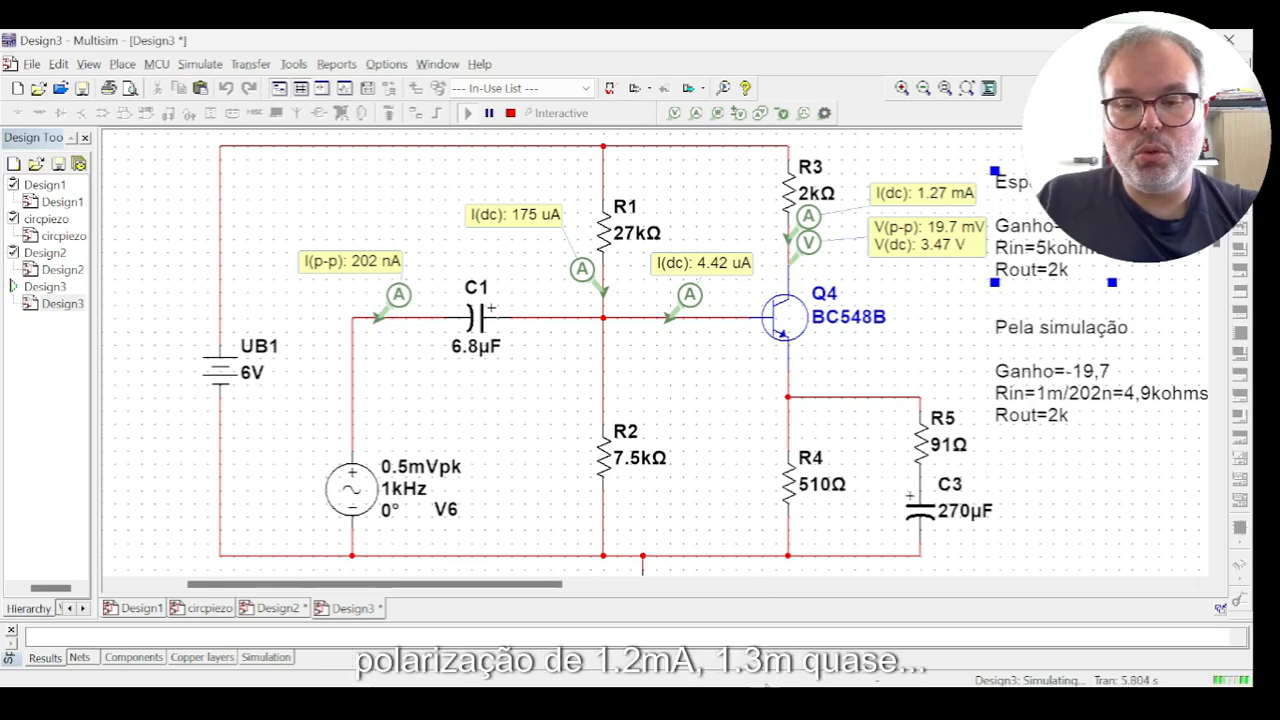
mouse_move(764, 704)
left_click(765, 605)
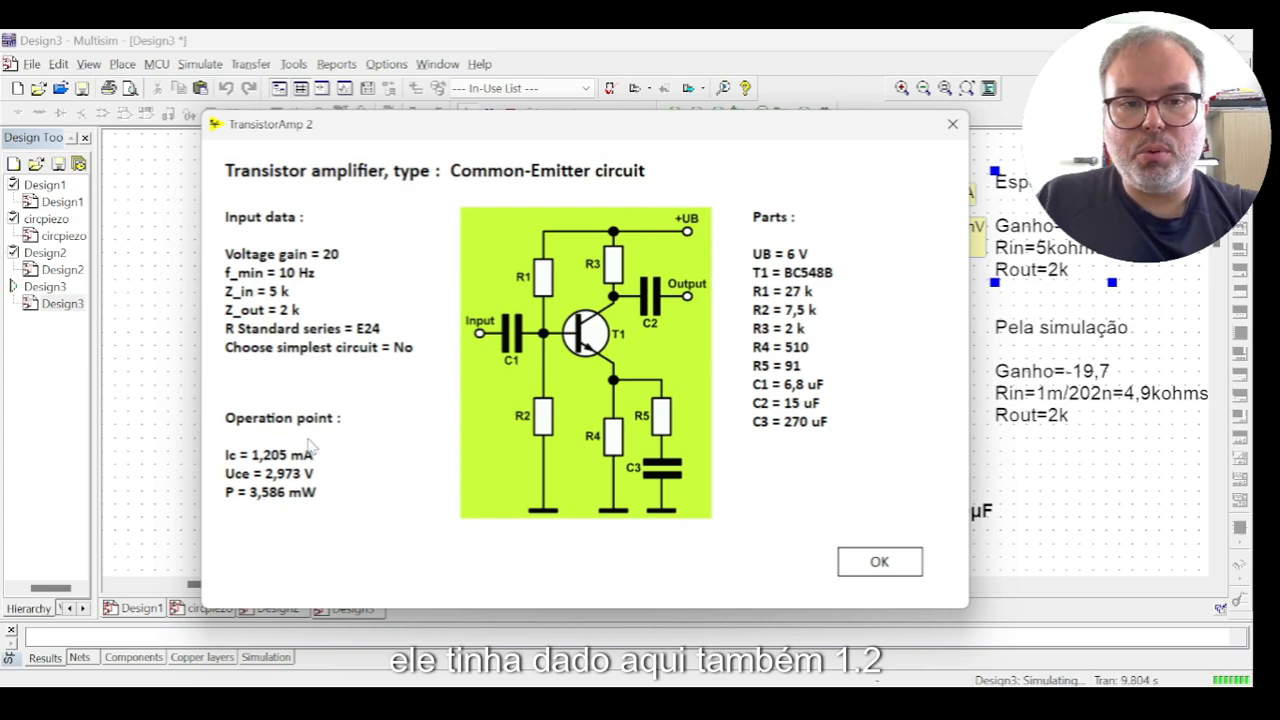
left_click(1055, 442)
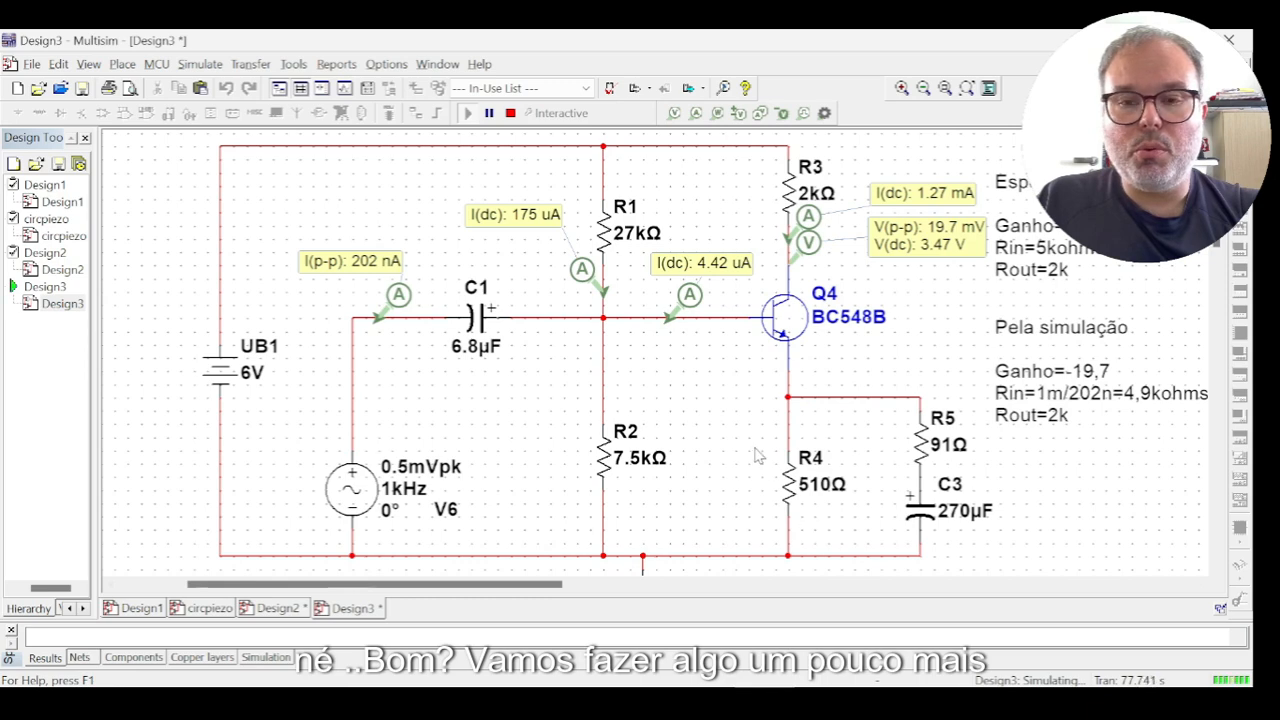
Stop the Design3 simulation in Multisim and return to the TransistorAmp 2 result.
mouse_move(765, 704)
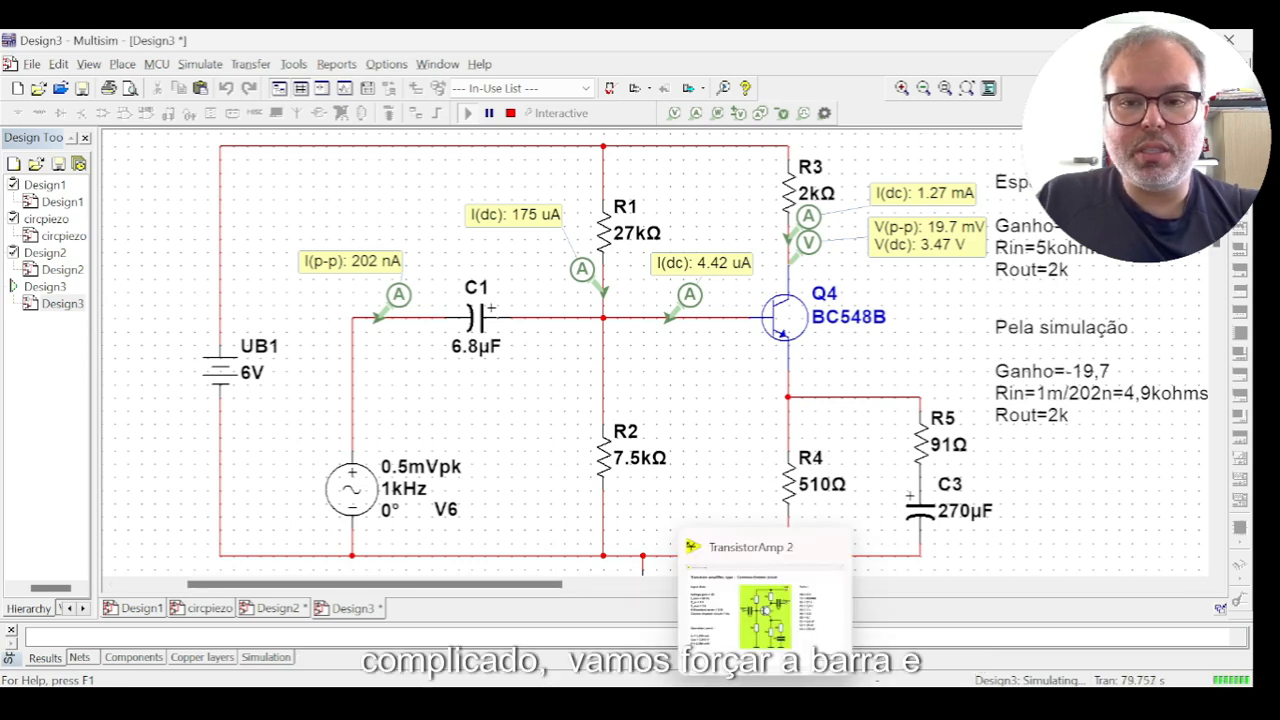
left_click(765, 607)
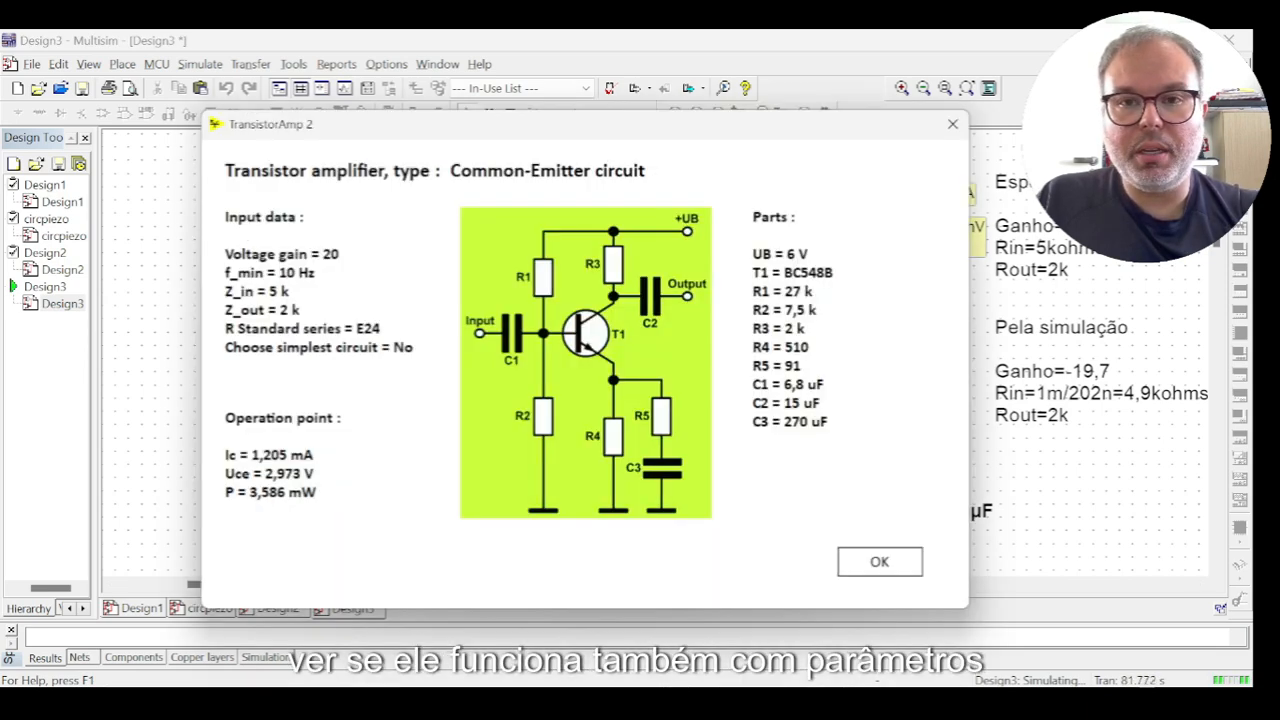
left_click(1040, 498)
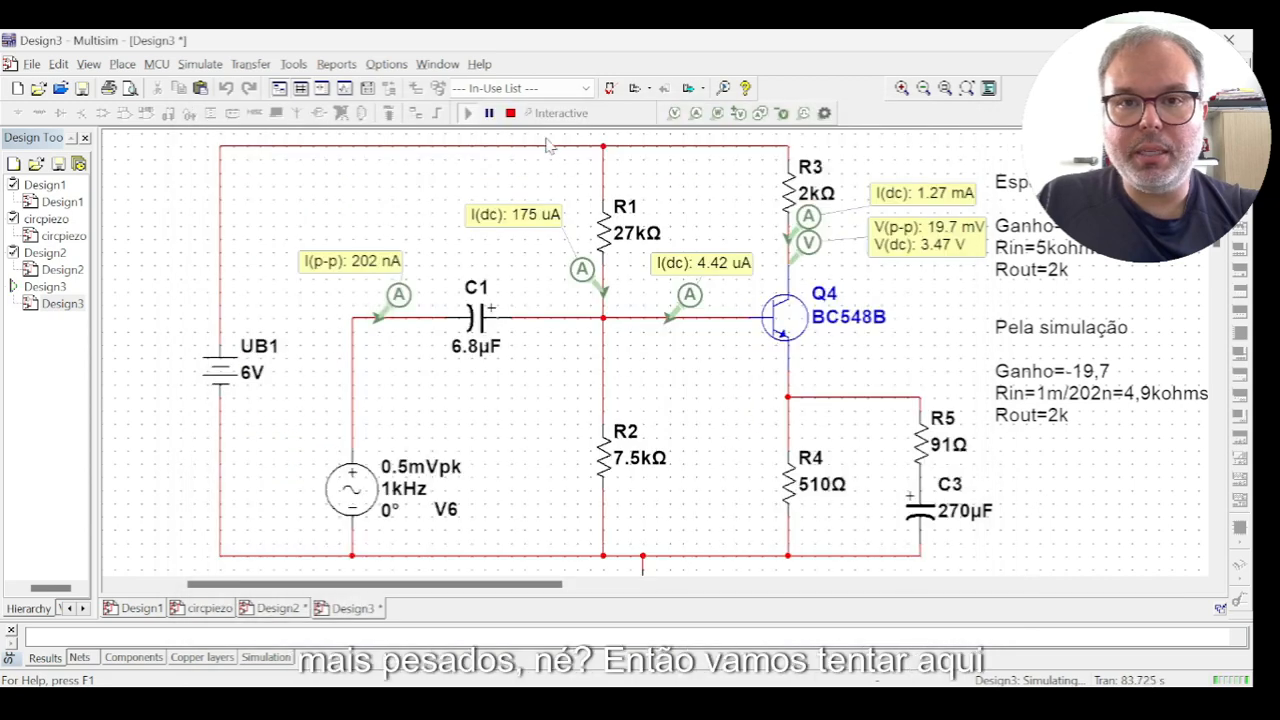
left_click(765, 704)
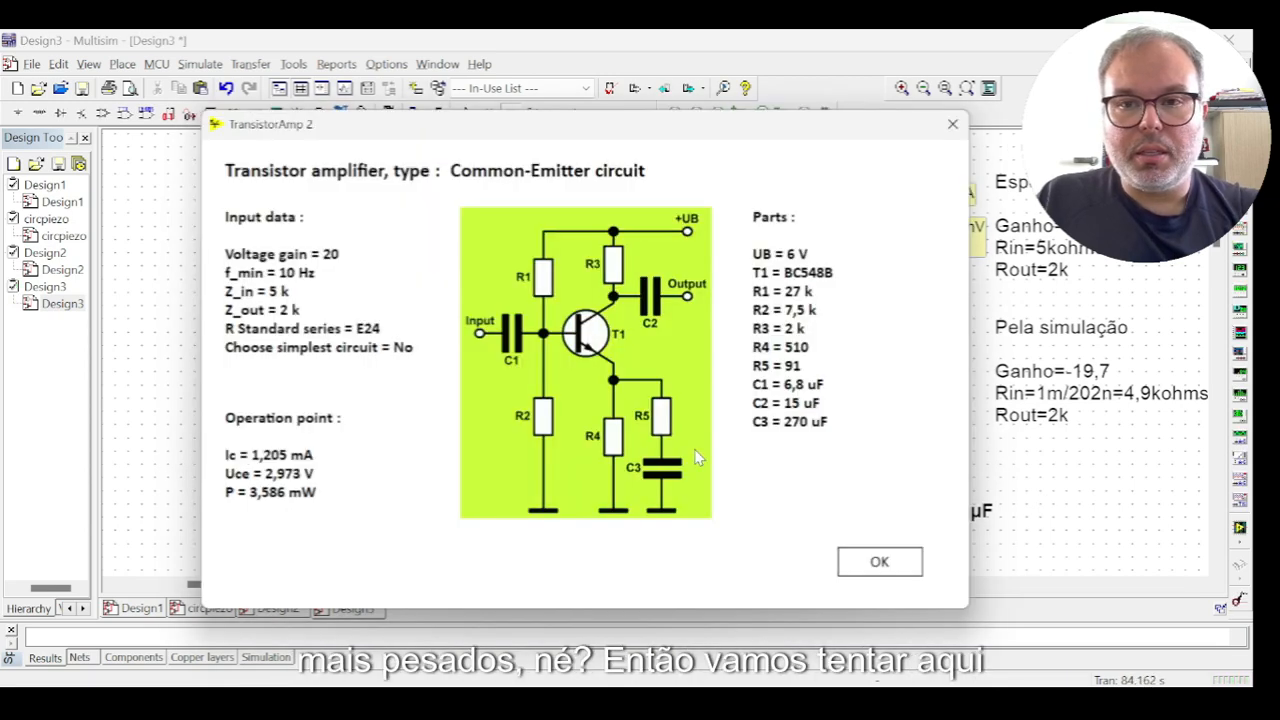
Close the calculated result and start another common-emitter circuit design.
left_click(878, 560)
left_click(818, 453)
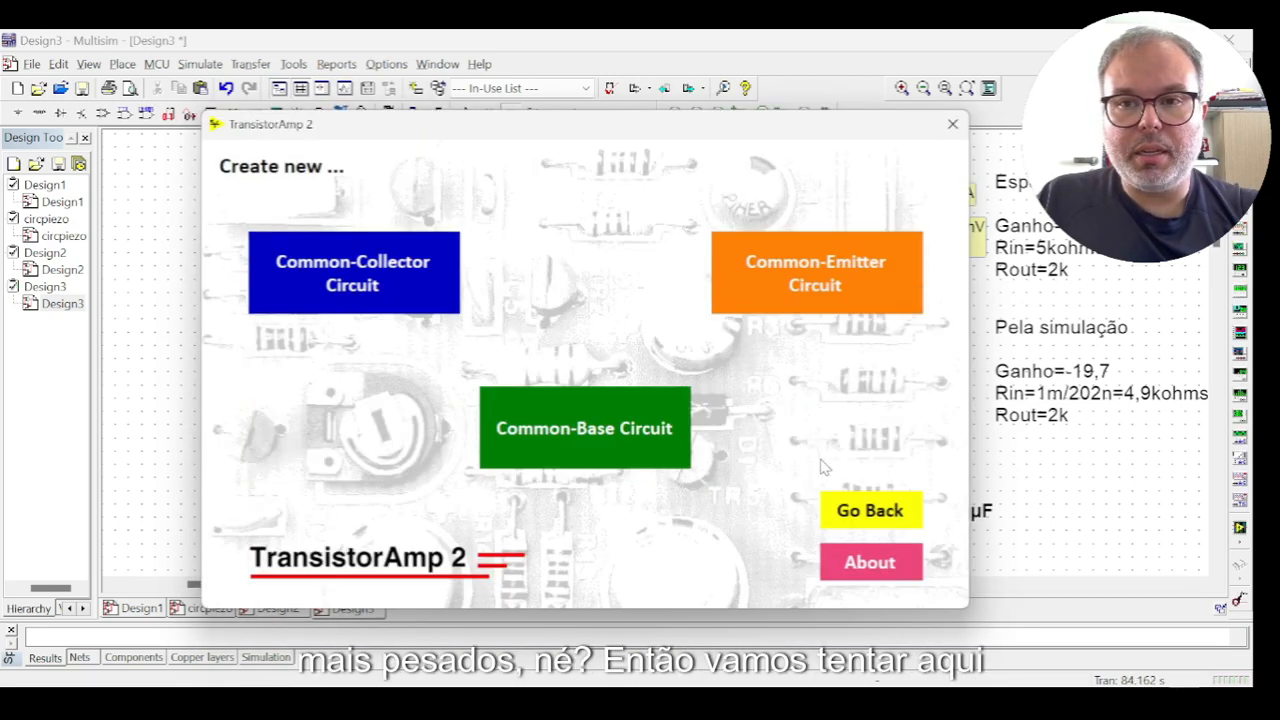
left_click(779, 280)
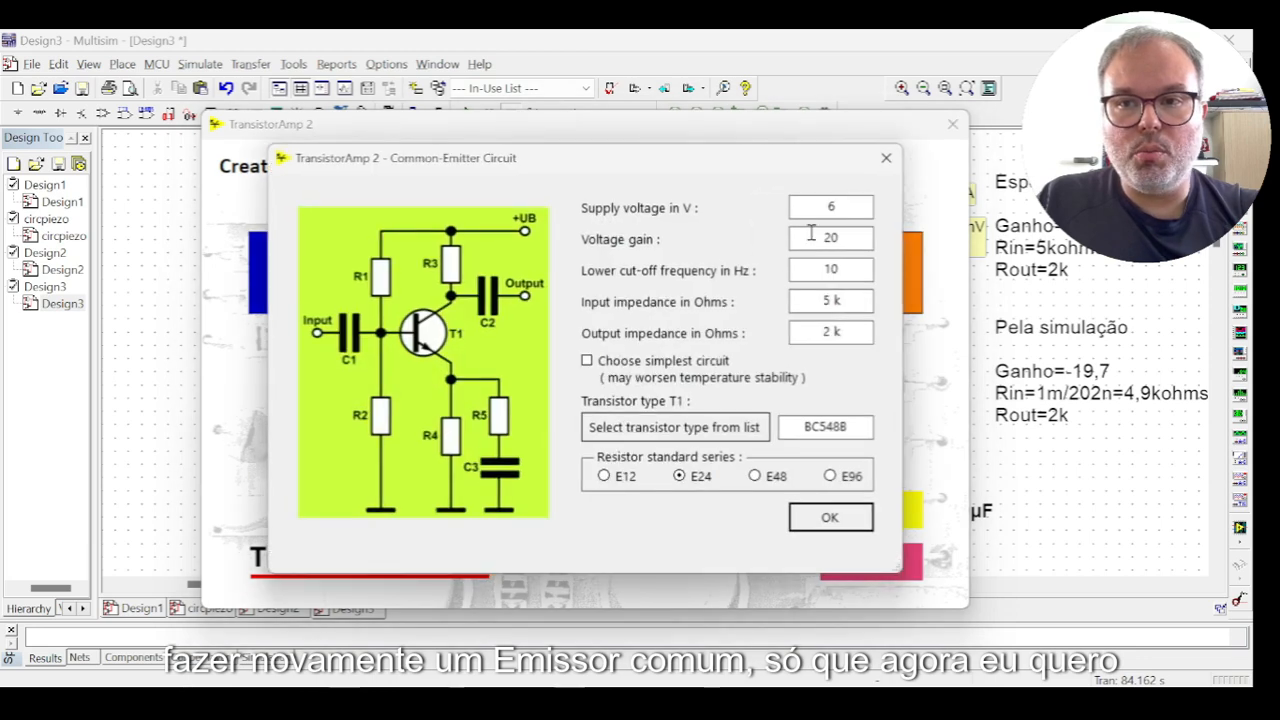
Set the voltage gain to 200 and the input impedance to 50 k ohms, and calculate the new amplifier.
type("0")
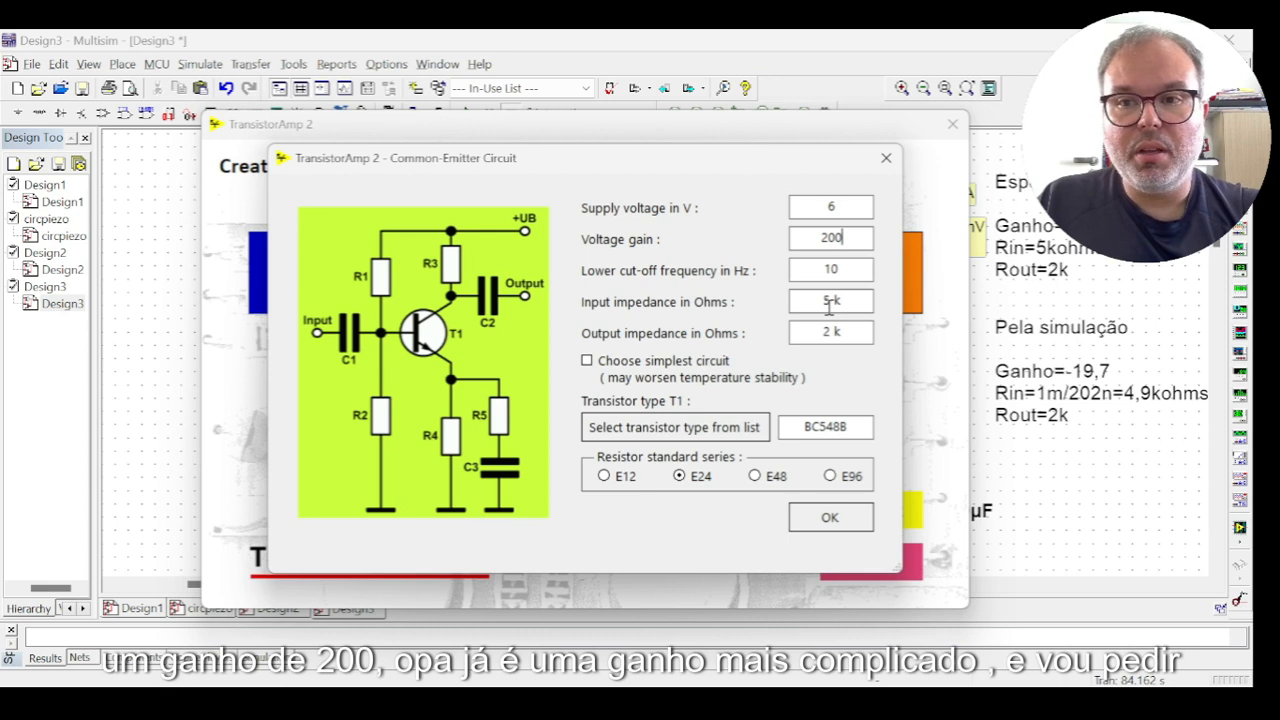
type("0")
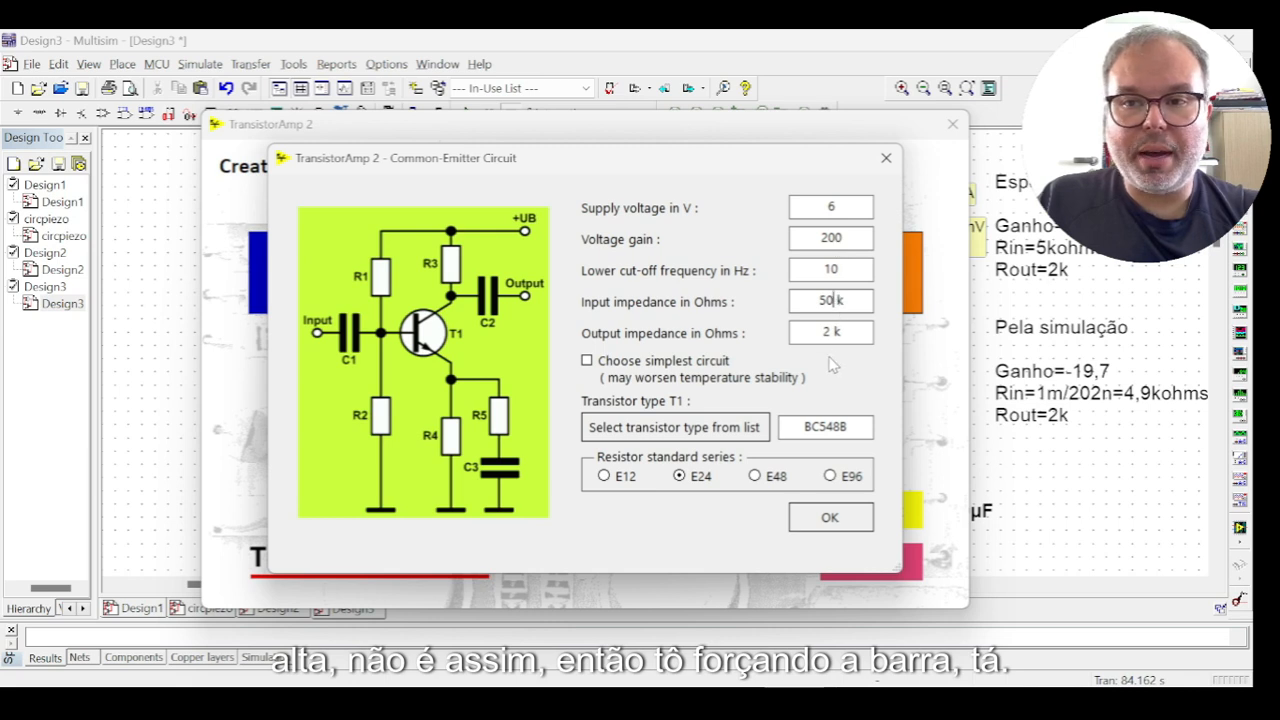
left_click(845, 515)
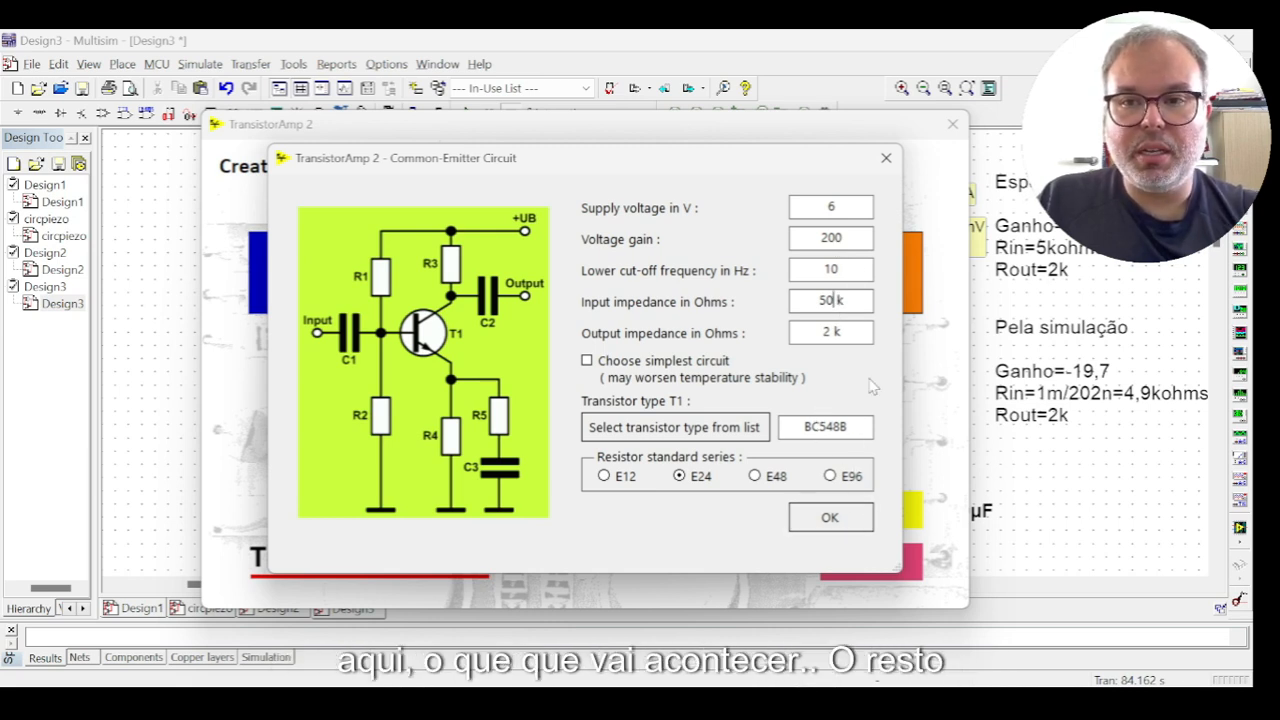
left_click(830, 517)
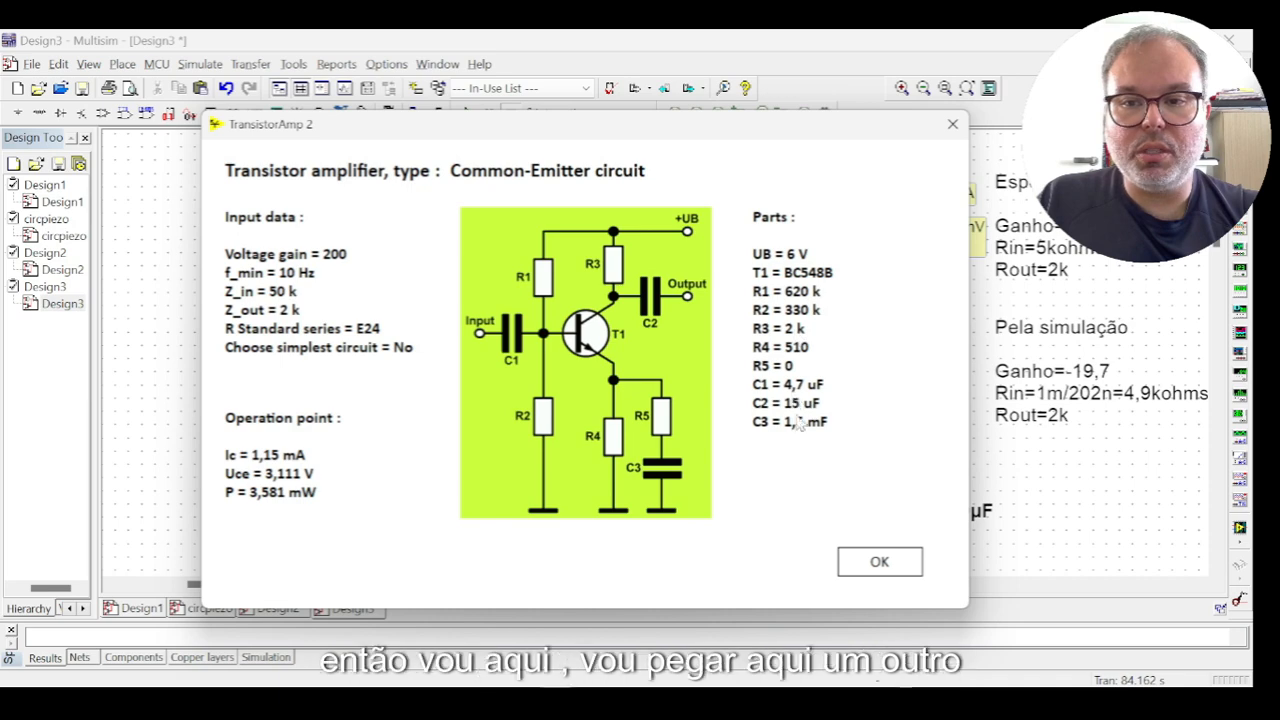
Open the Design2 schematic in Multisim and compare its component values with the parts list in TransistorAmp 2.
left_click(1025, 510)
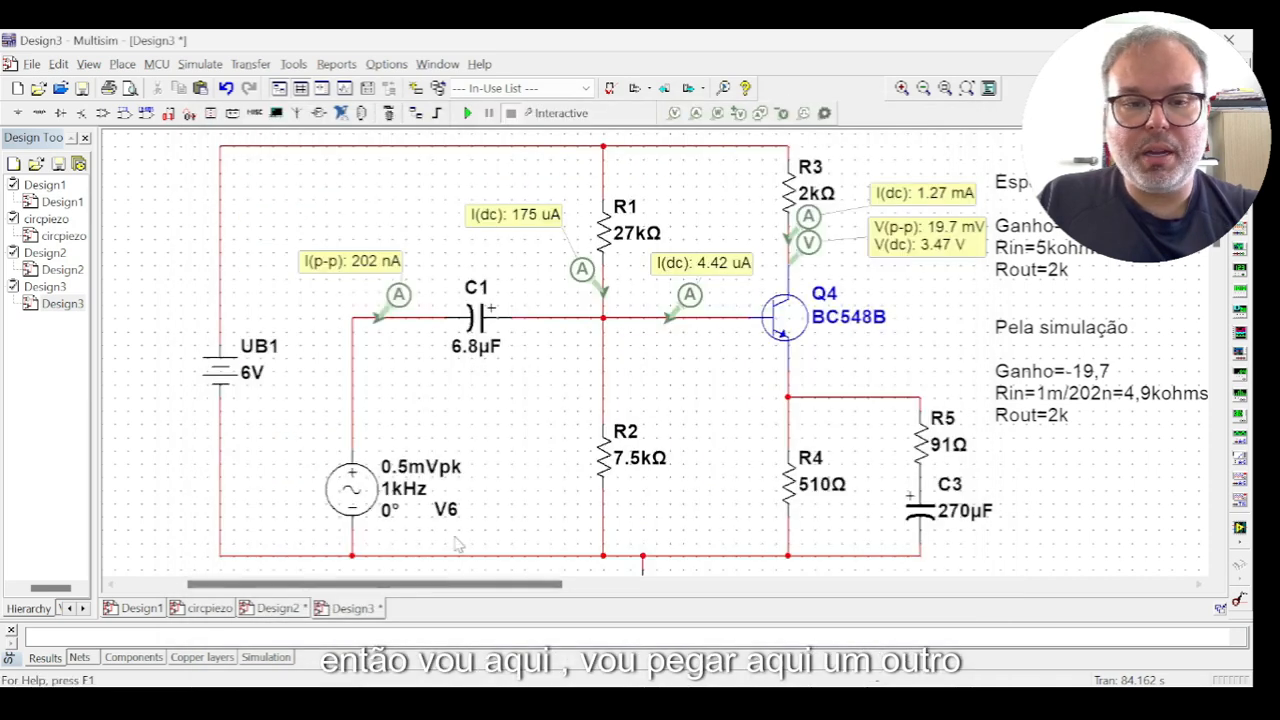
left_click(278, 608)
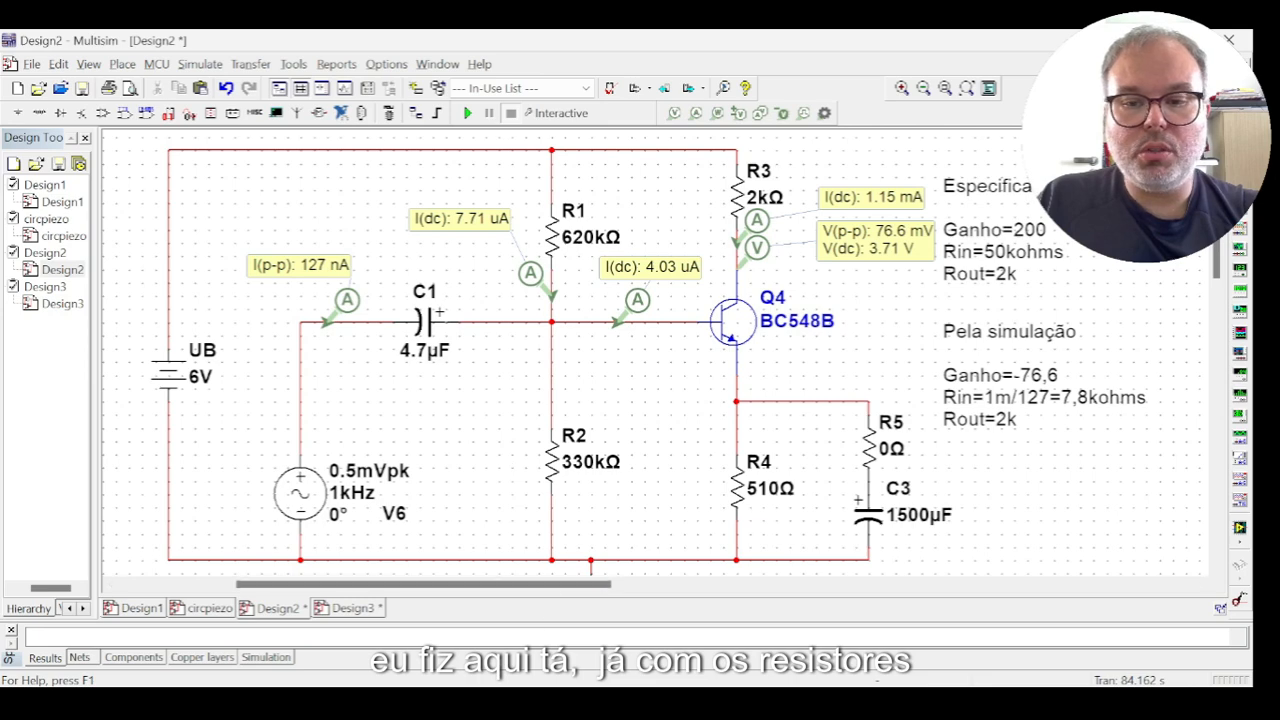
left_click(762, 704)
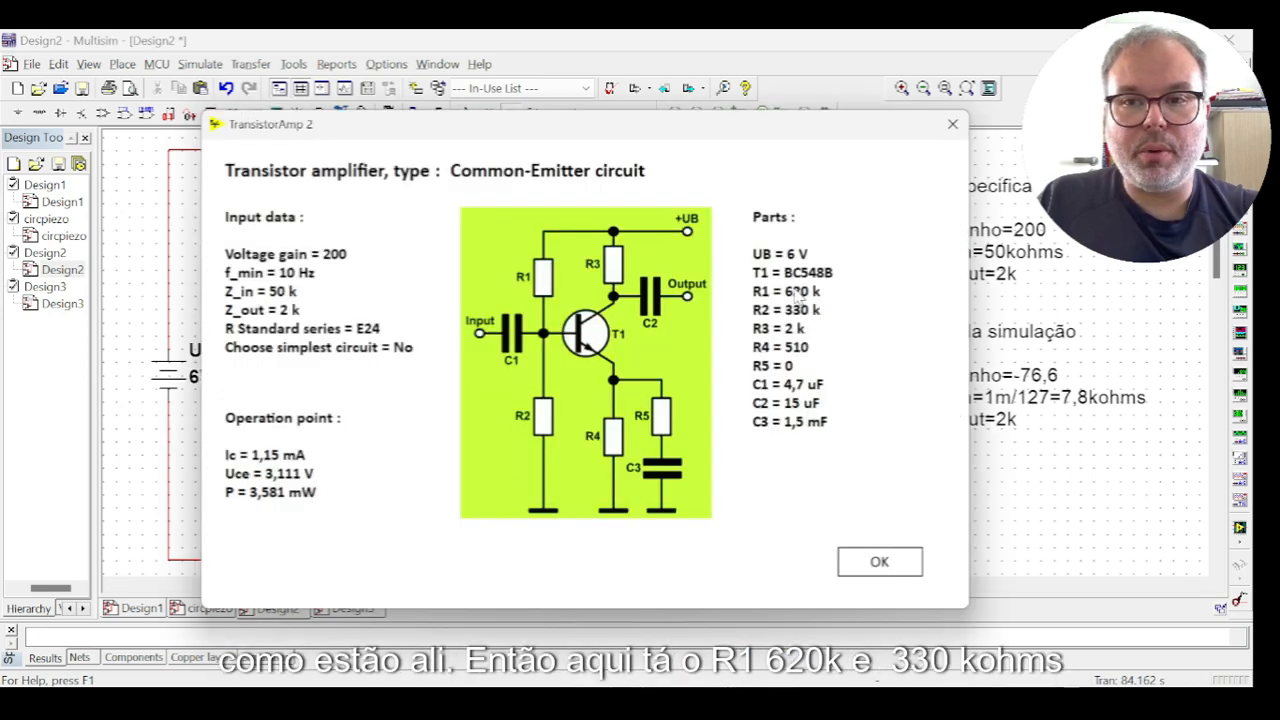
left_click_drag(658, 128, 1100, 136)
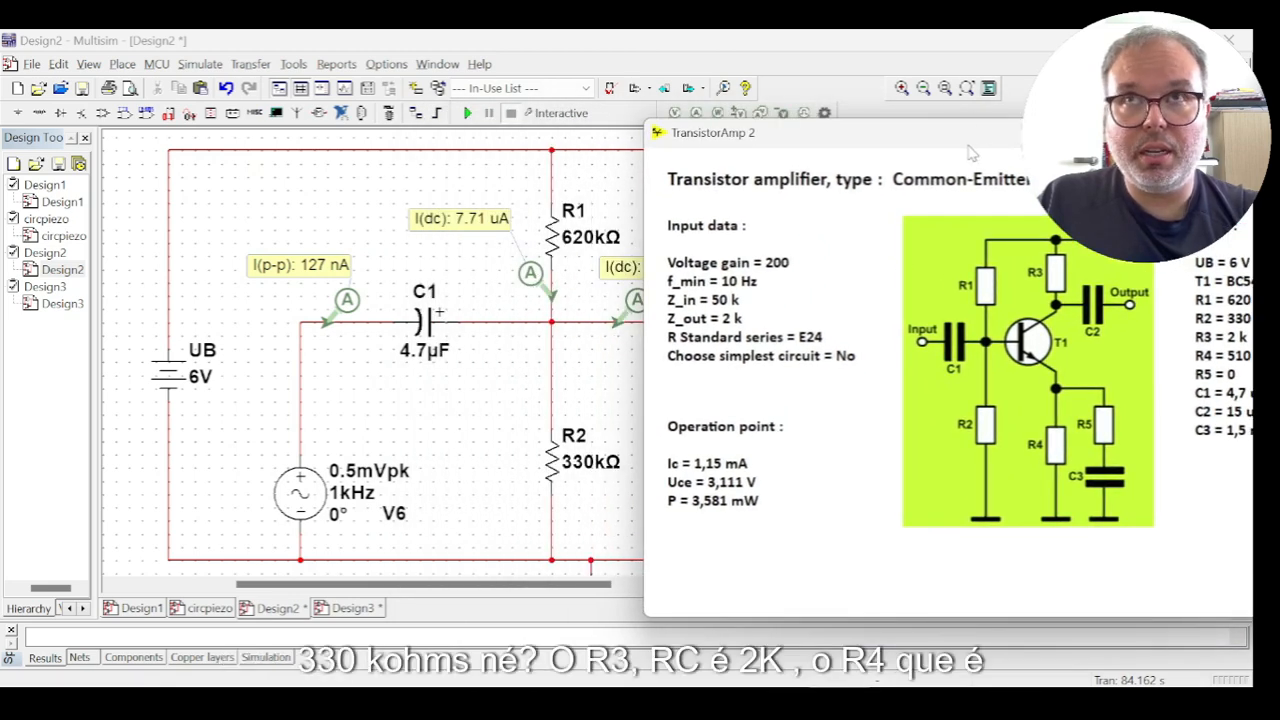
left_click_drag(958, 150, 435, 156)
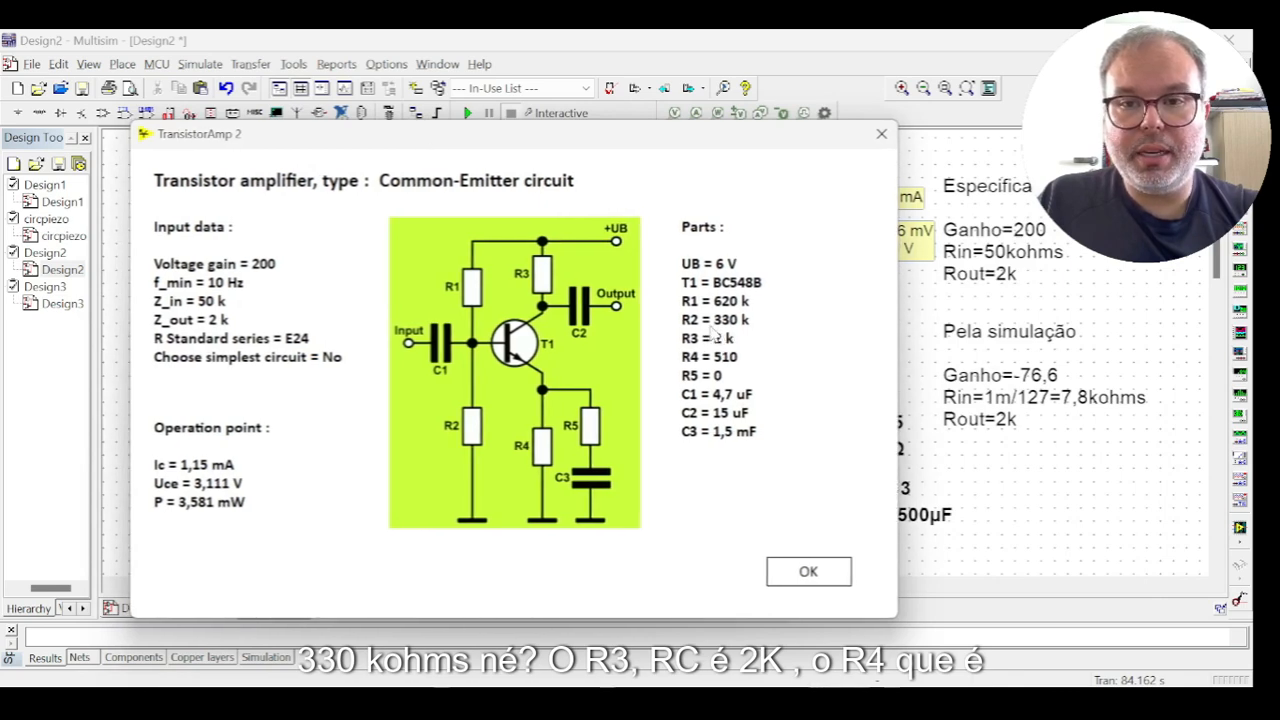
left_click_drag(690, 150, 482, 116)
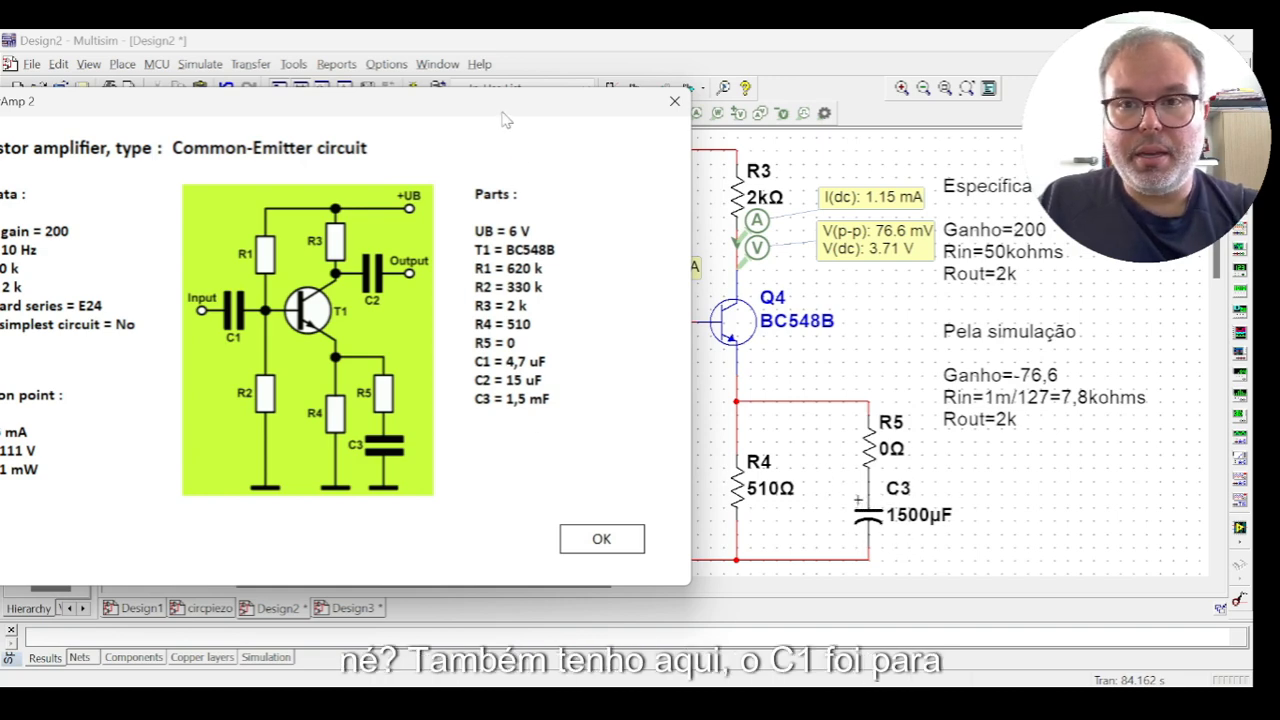
Run and stop the Design2 simulation in Multisim, and compare its probe readings and component values with the Design3 schematic.
left_click_drag(504, 110, 1064, 155)
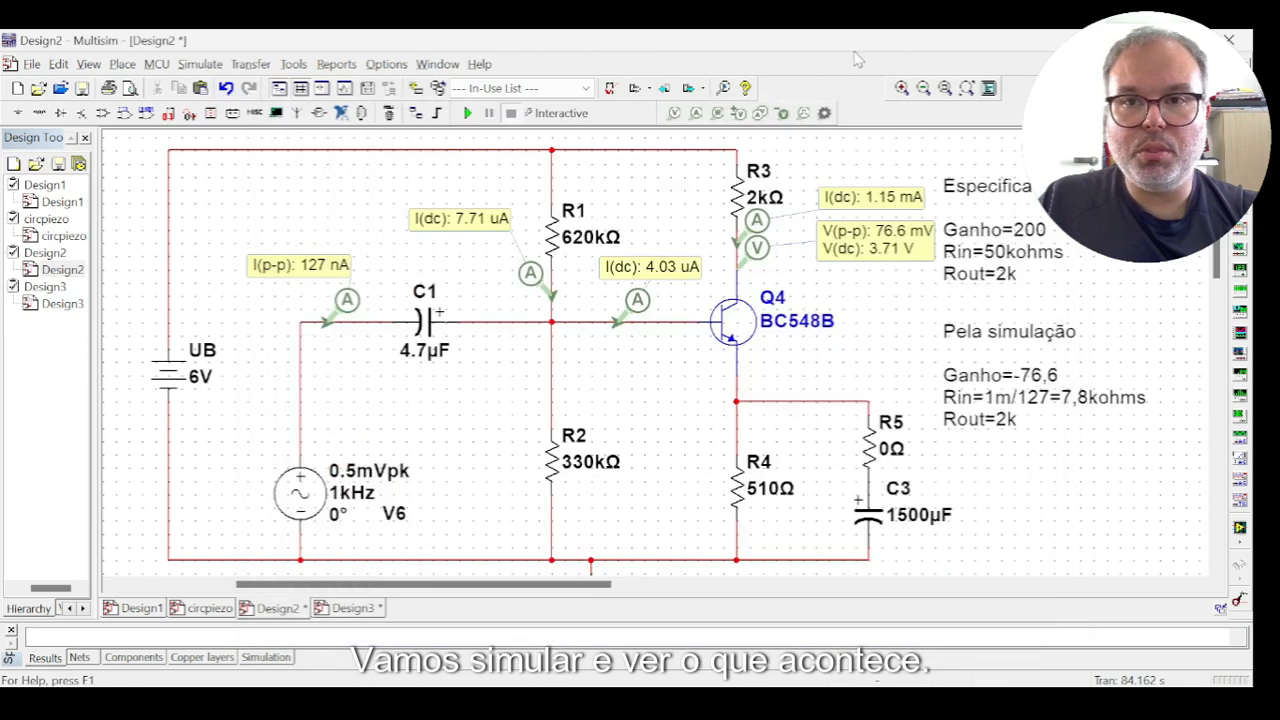
left_click(467, 113)
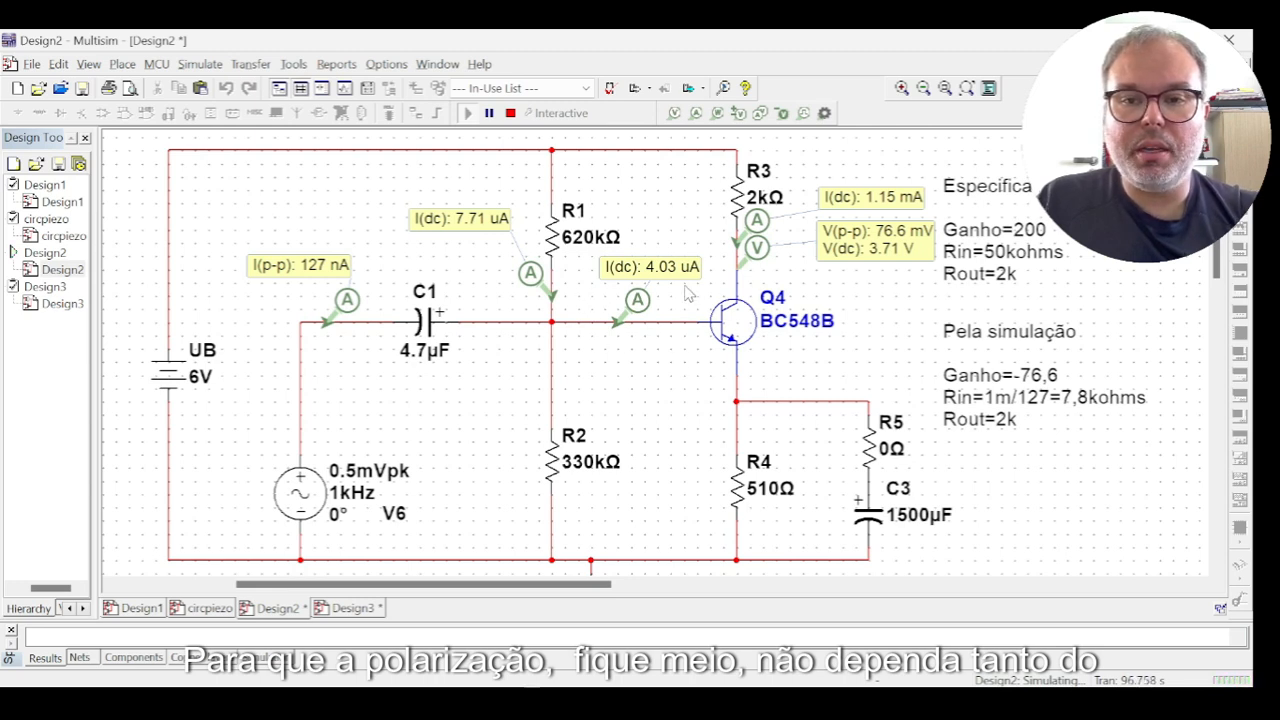
left_click(510, 113)
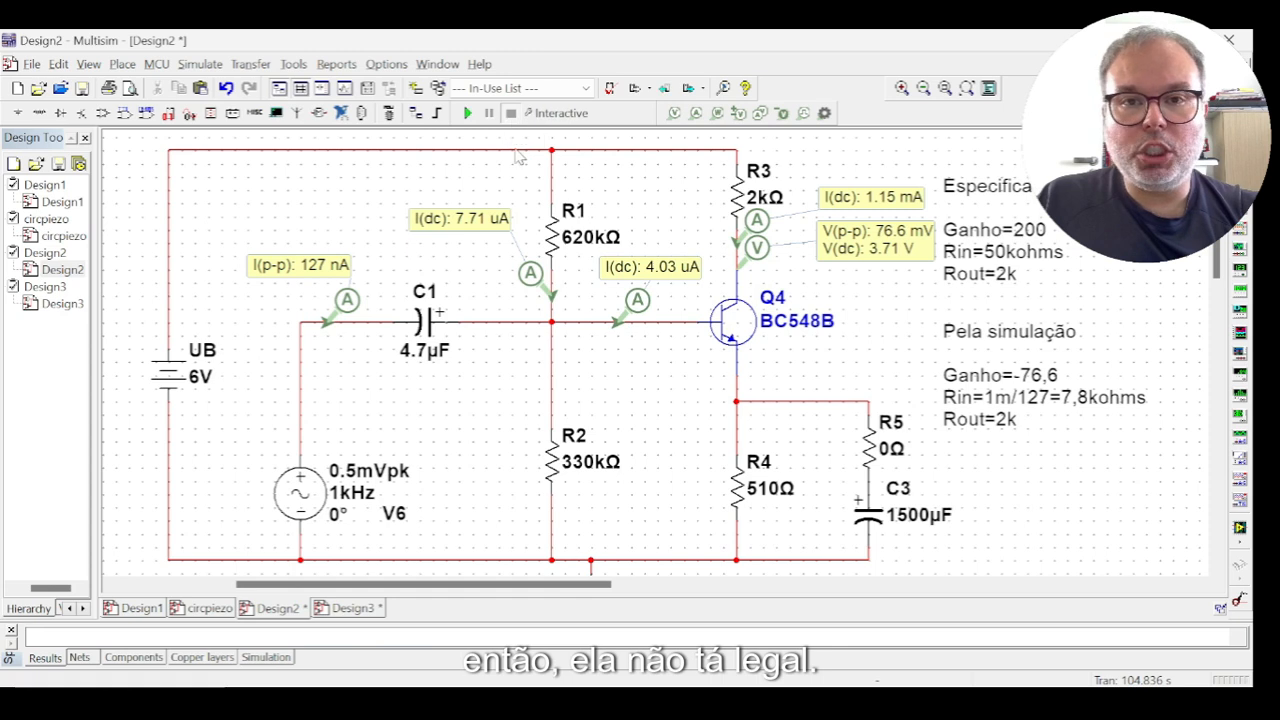
left_click(371, 613)
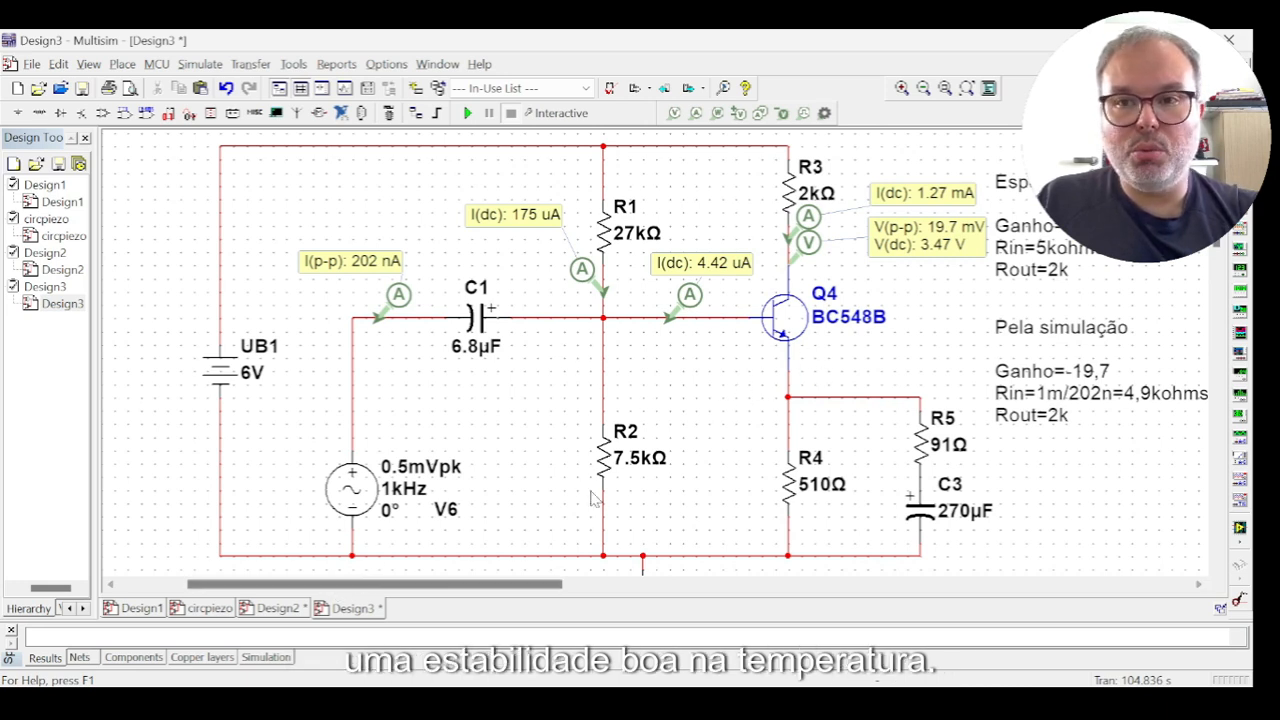
left_click(278, 608)
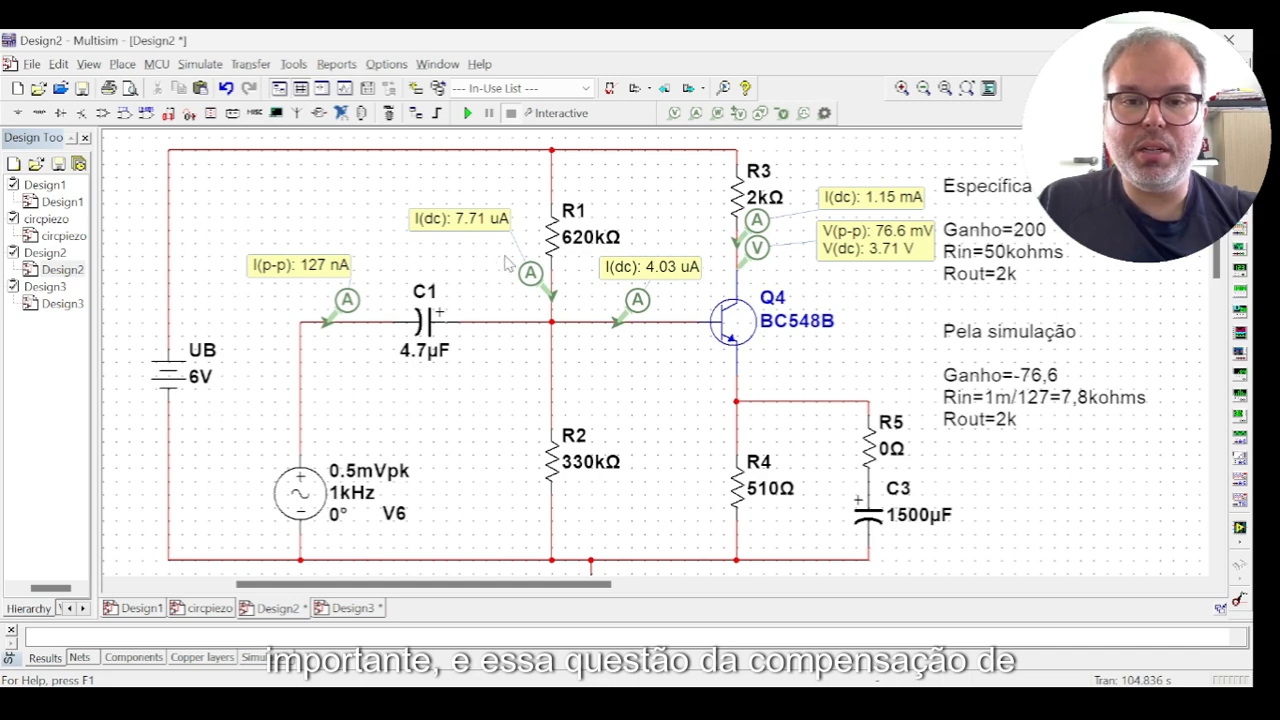
Switch to TransistorAmp 2, close the common-emitter result and calculate a common-collector circuit with the preset 3 V, 10 Hz, 50 k ohms and 300 mA values.
left_click(748, 703)
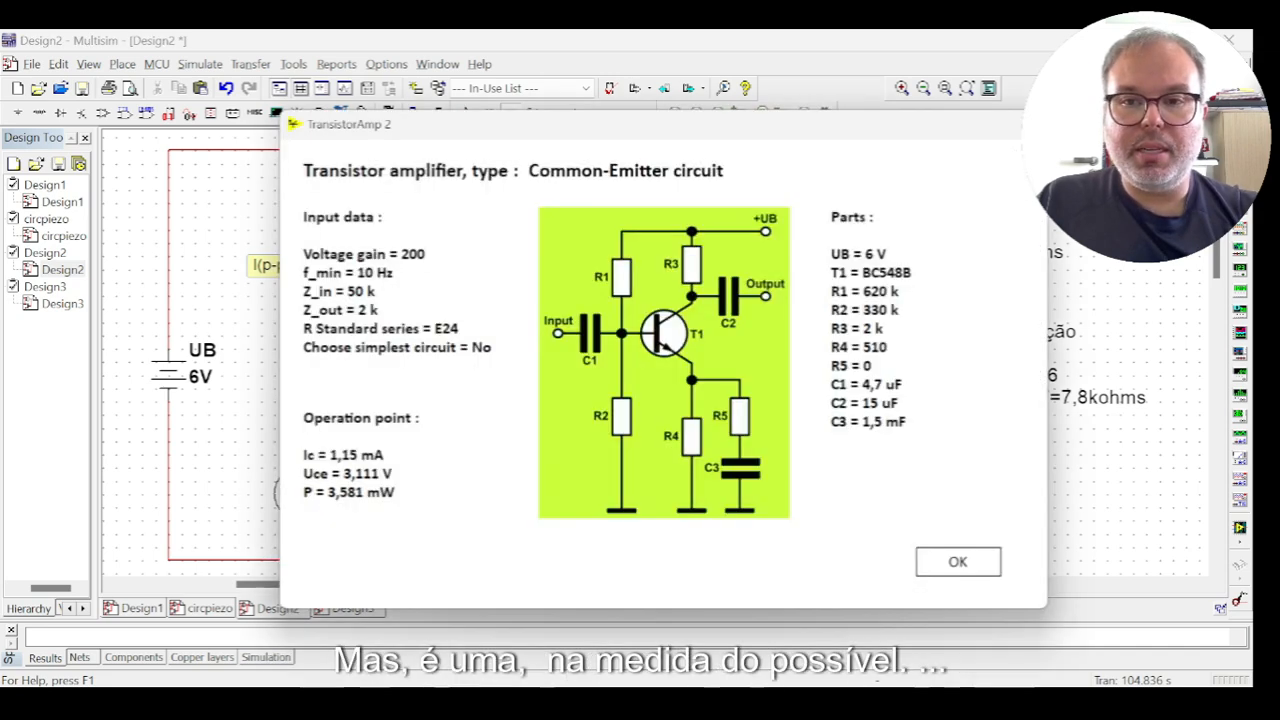
left_click(932, 565)
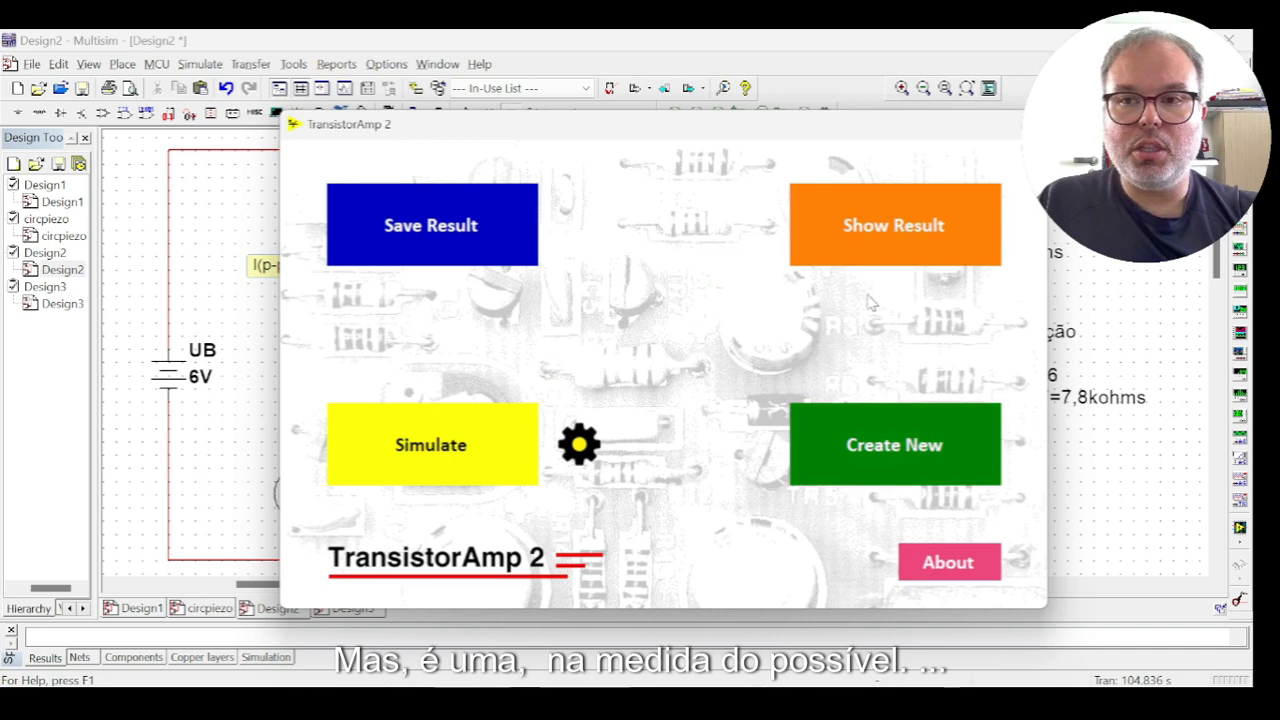
left_click(890, 415)
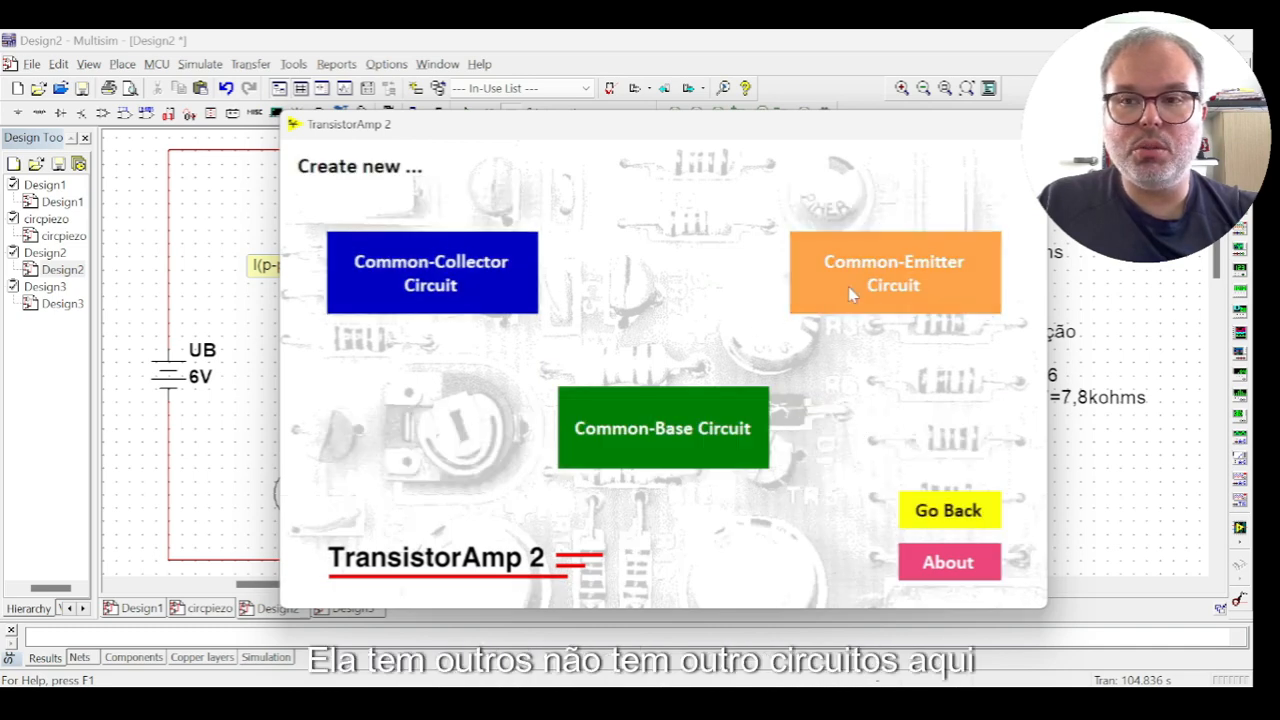
left_click(447, 250)
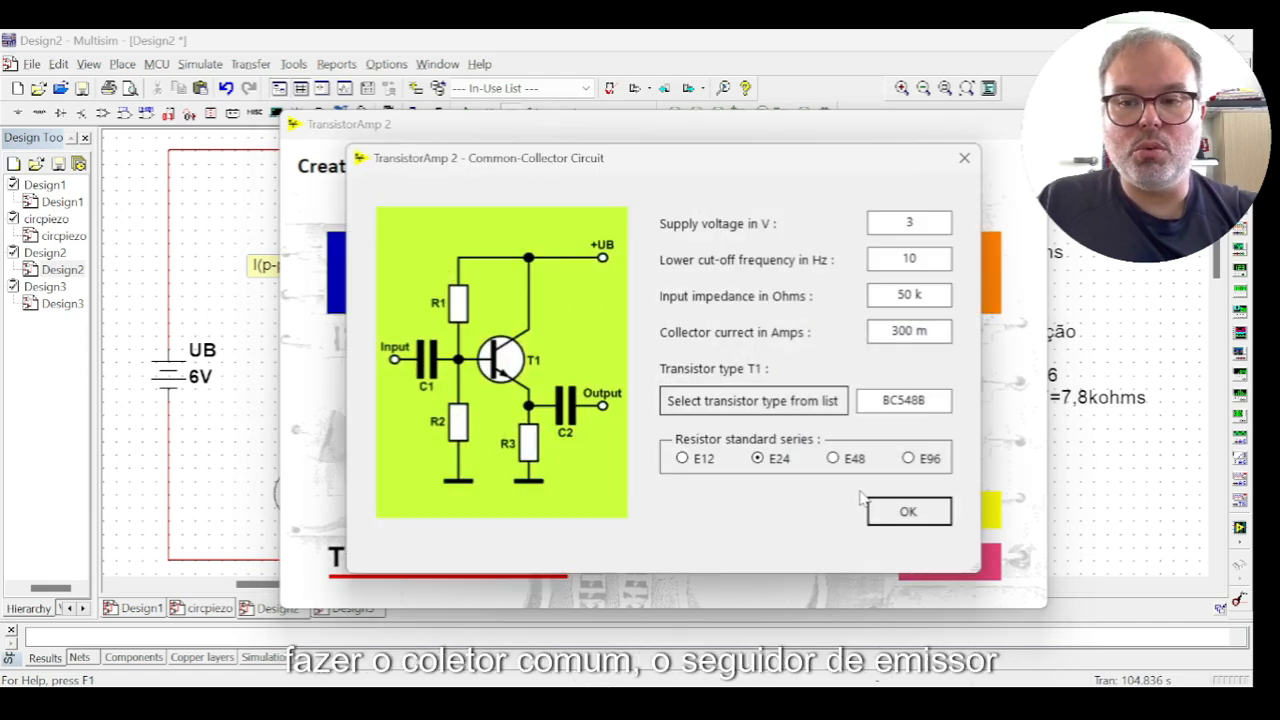
left_click(920, 512)
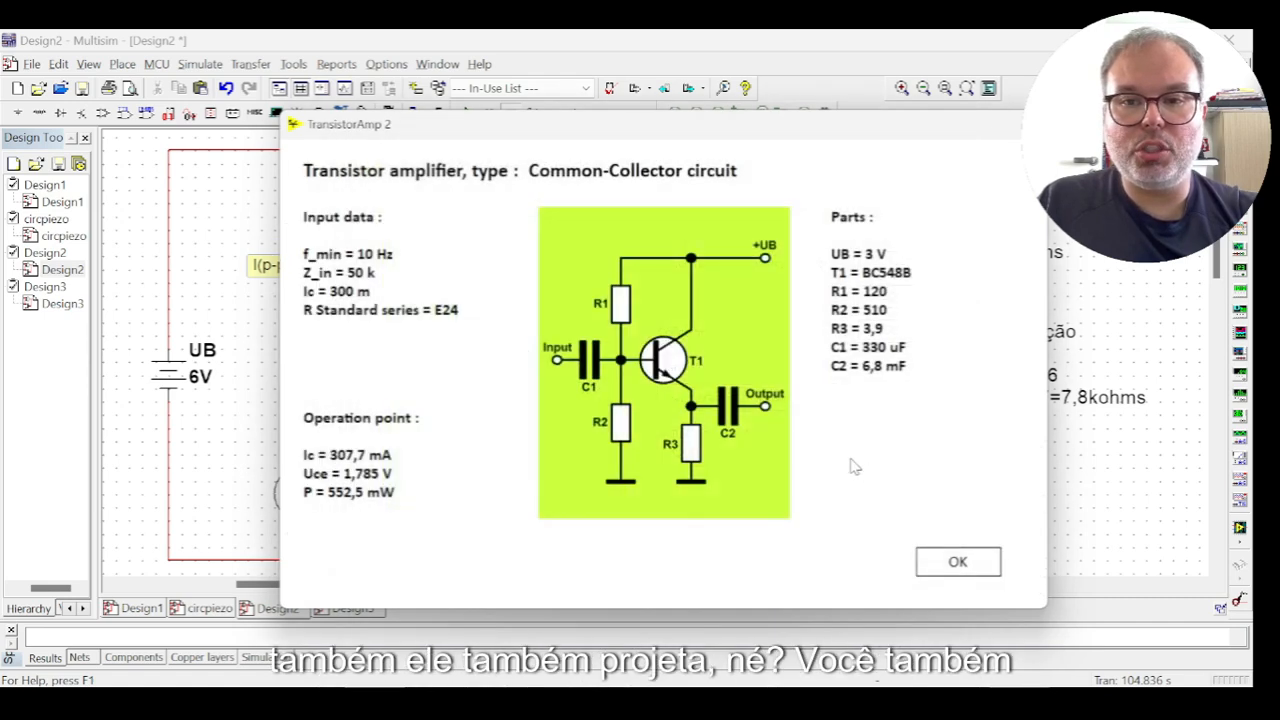
Close the common-collector result, calculate a common-base circuit with the preset 12 V, 100 kHz and 2 k ohms values, and close its result.
left_click(955, 565)
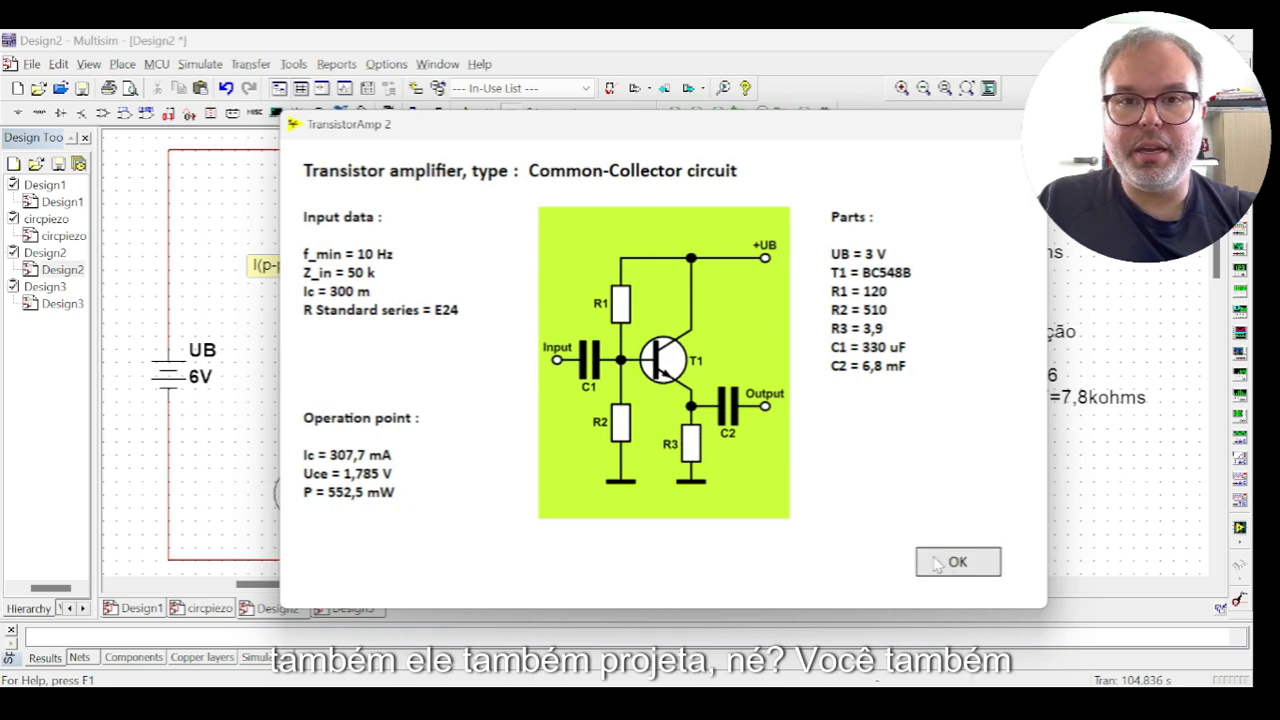
left_click(830, 432)
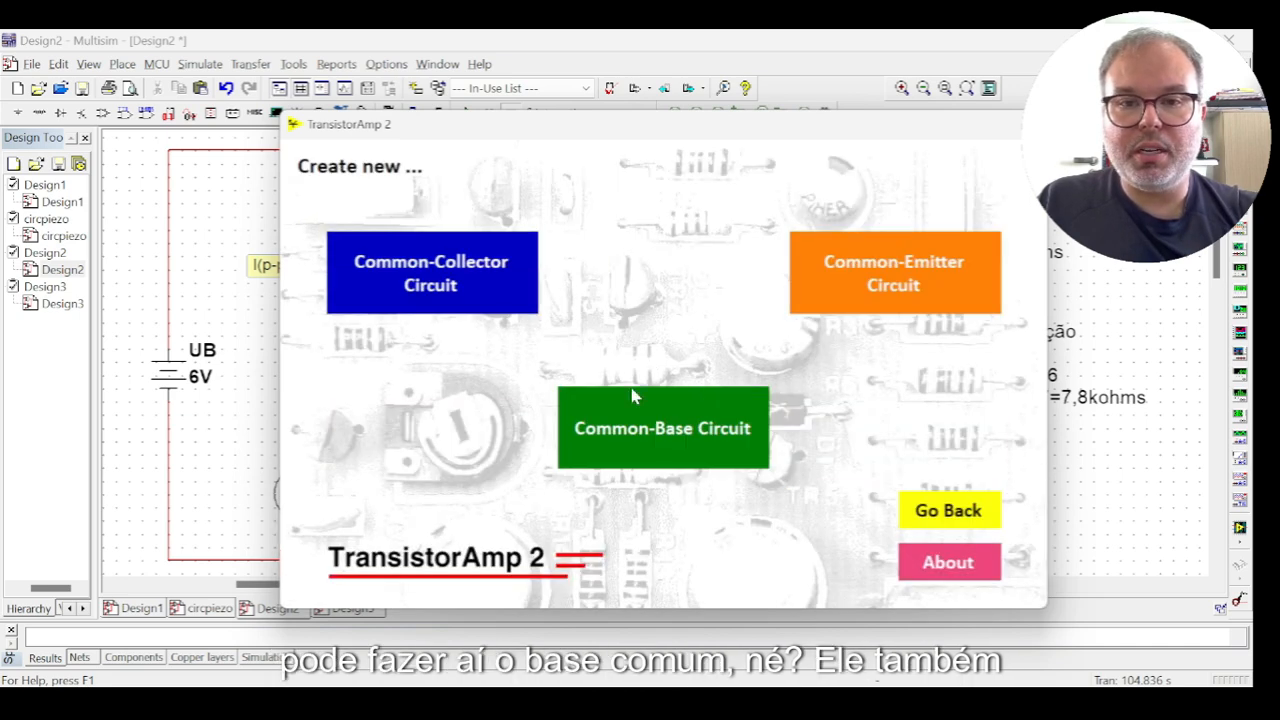
left_click(673, 428)
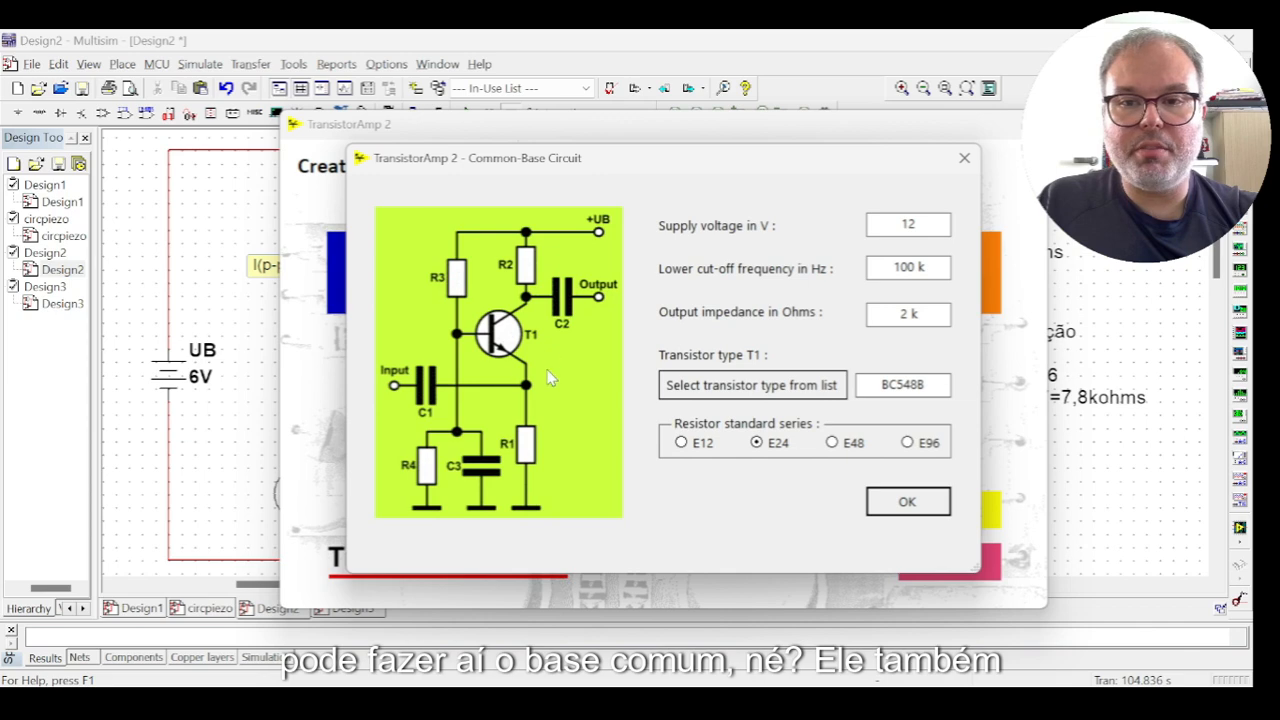
left_click(920, 505)
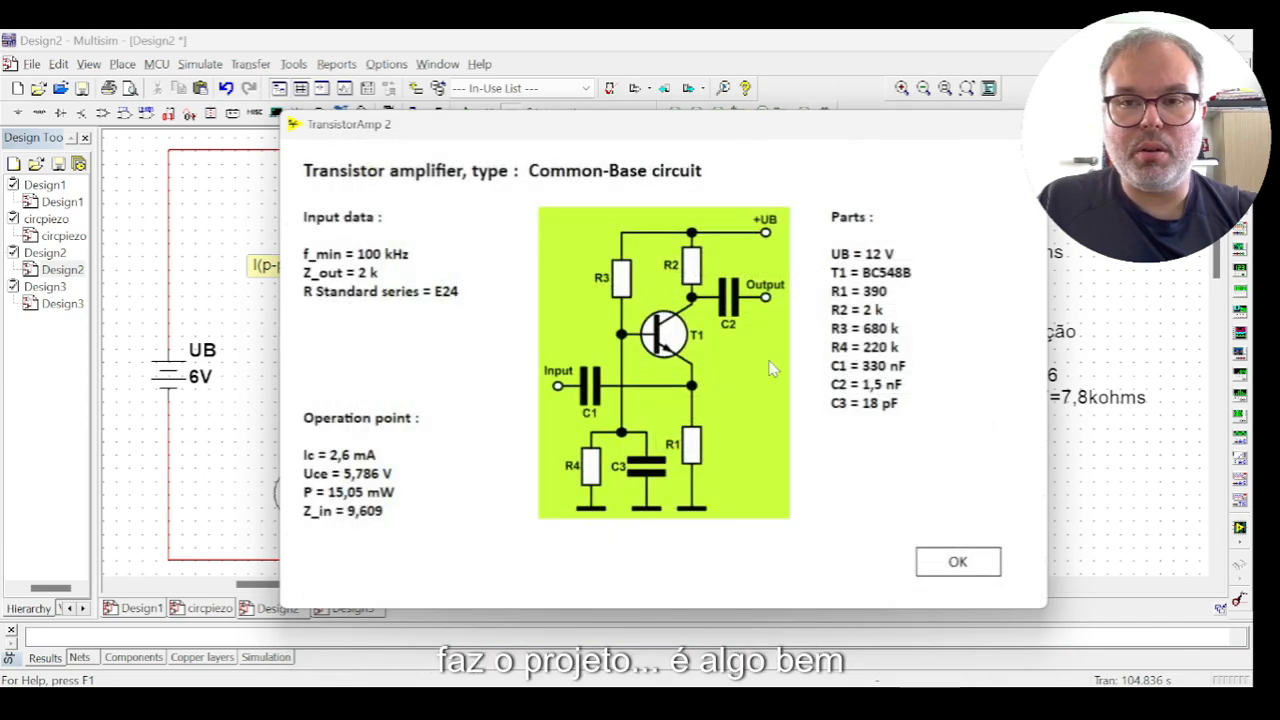
left_click(945, 558)
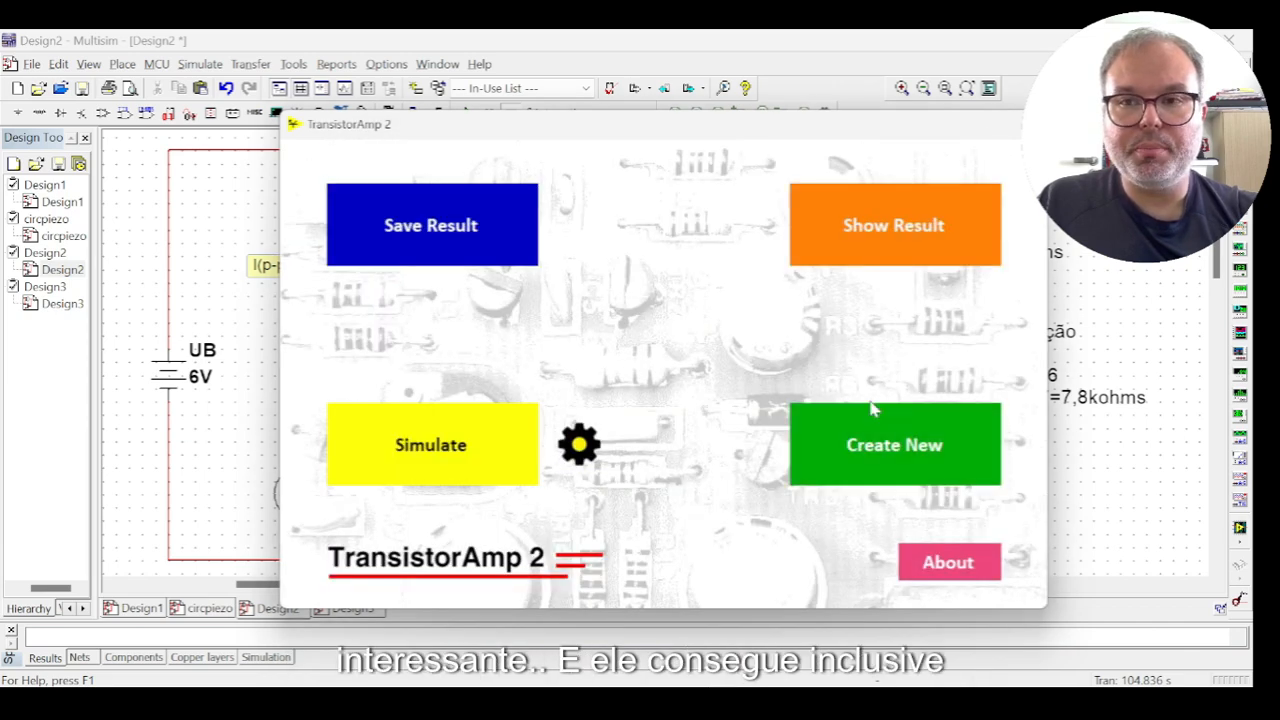
Try to simulate the common-base circuit in TransistorAmp 2, view the simulation settings and close them without changes.
left_click(477, 445)
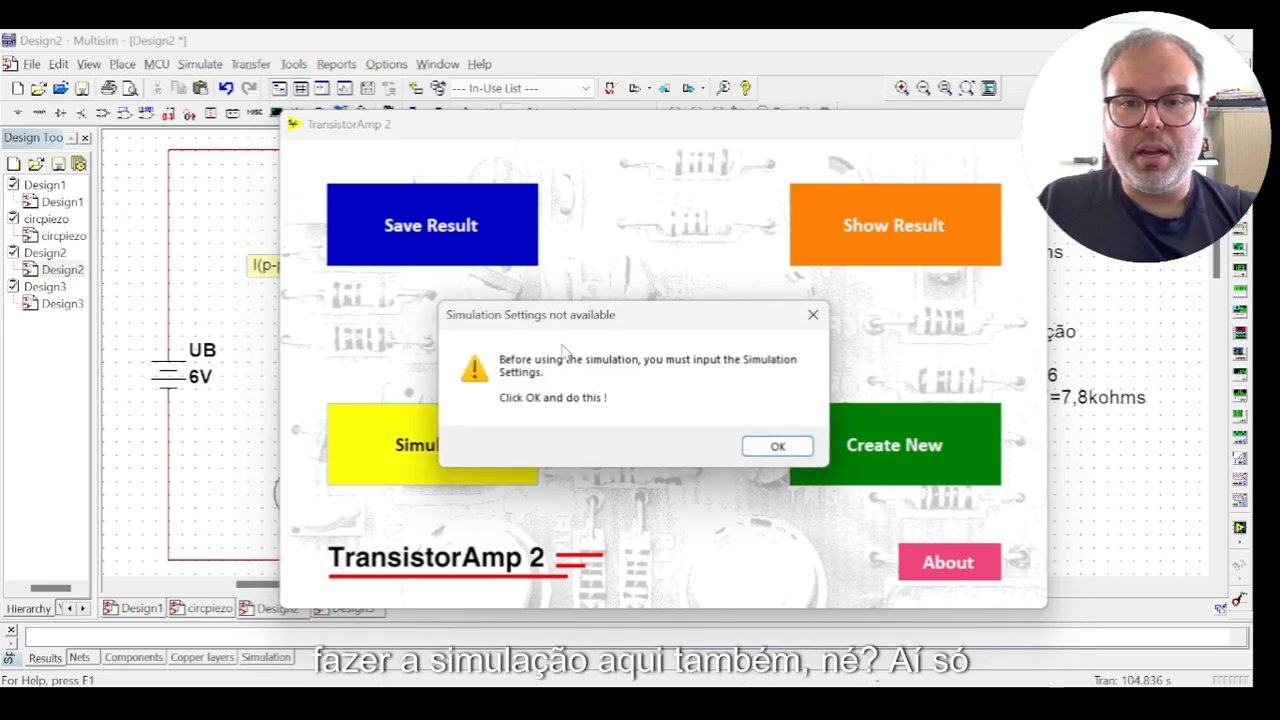
left_click(780, 446)
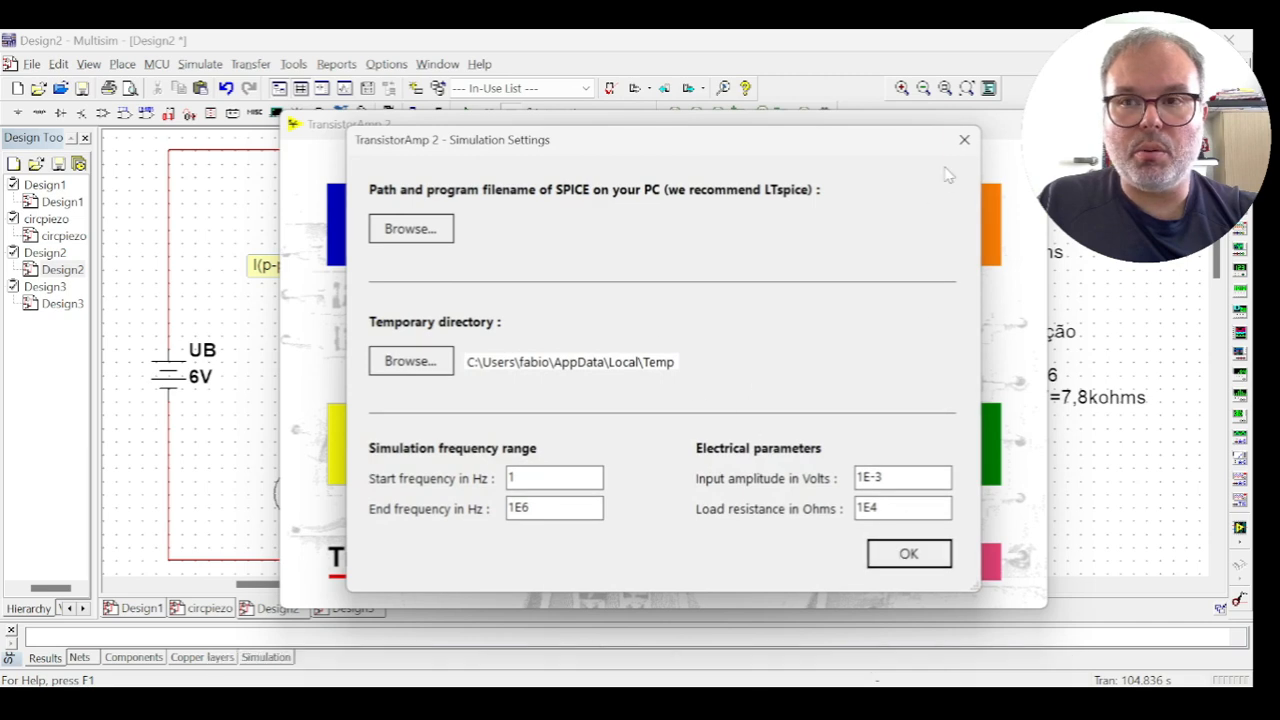
left_click(964, 140)
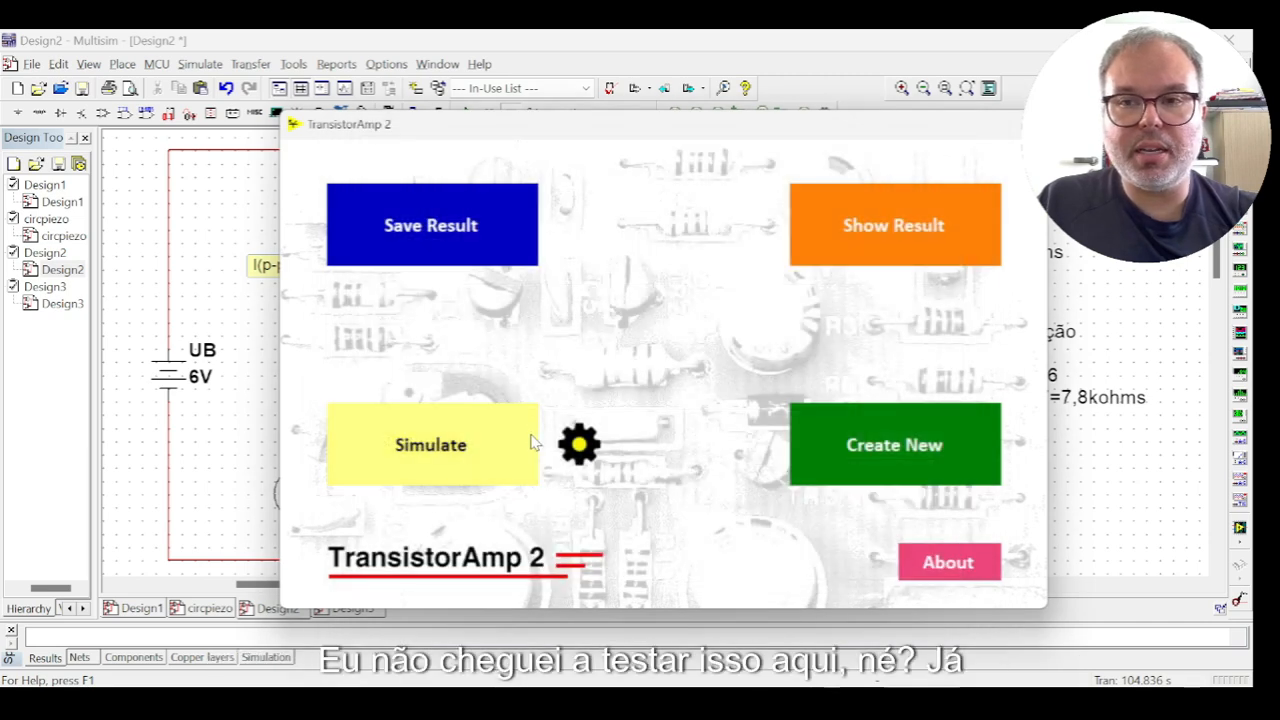